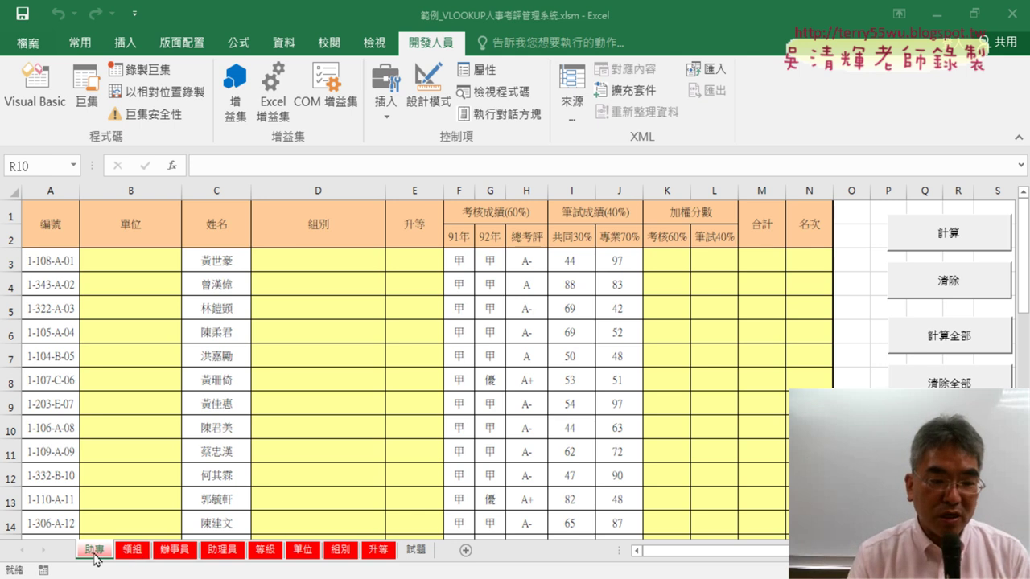
Check the 領組 sheet, return to 助專, and minimise the VLOOKUP personnel workbook.
{"action": "left_click", "coordinate": [132, 551]}
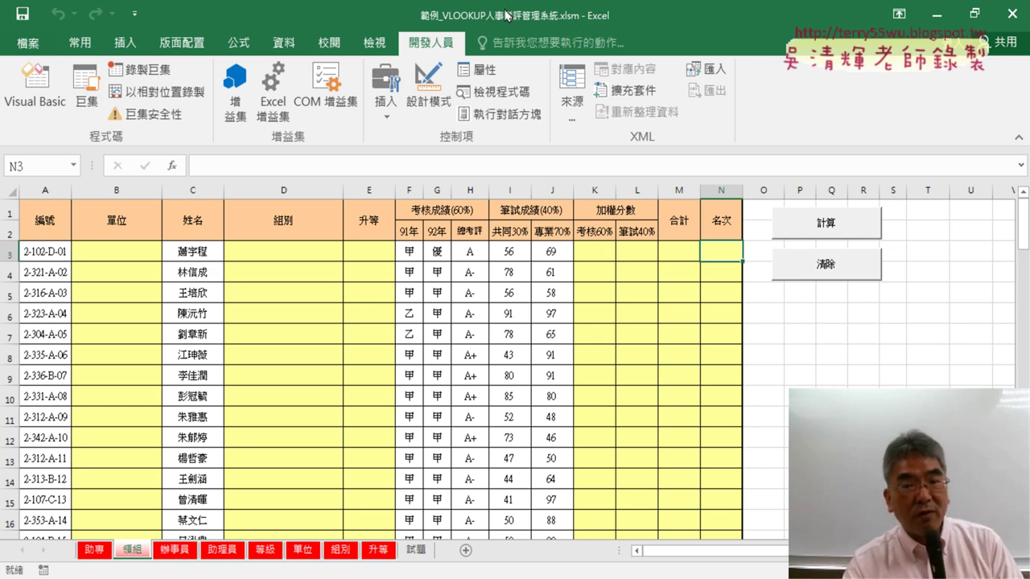
{"action": "left_click", "coordinate": [95, 550]}
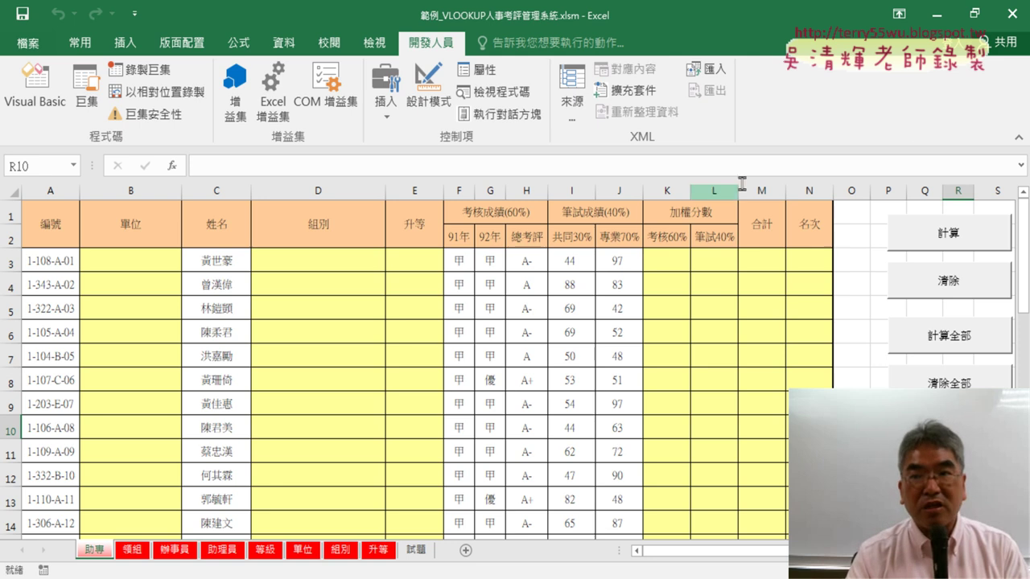
{"action": "left_click", "coordinate": [936, 15]}
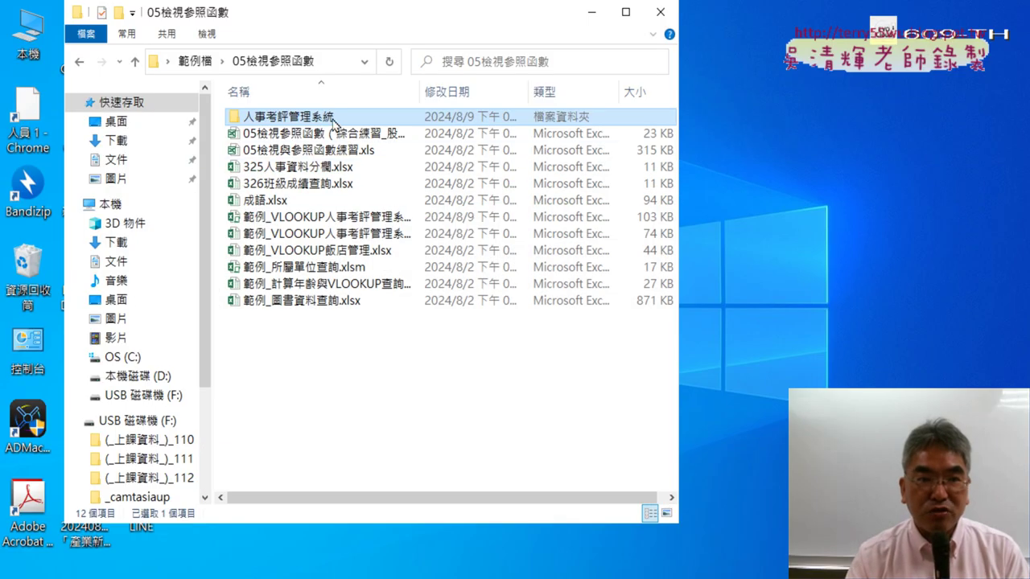
Open the 人事考評管理系統 folder and select its workbook files in a widened window.
{"action": "double_click", "coordinate": [298, 117]}
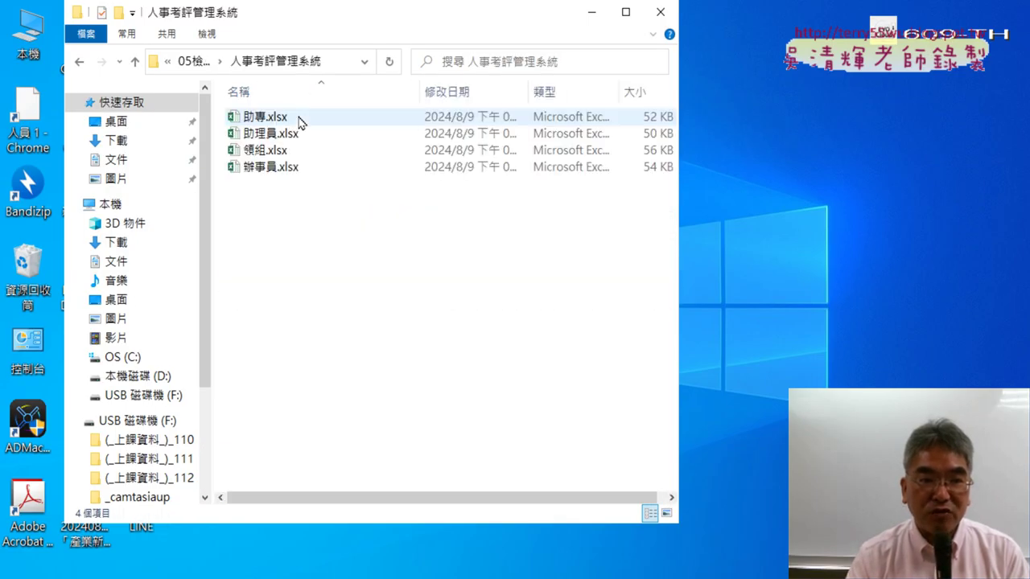
{"action": "left_click_drag", "start_coordinate": [272, 207], "coordinate": [271, 112]}
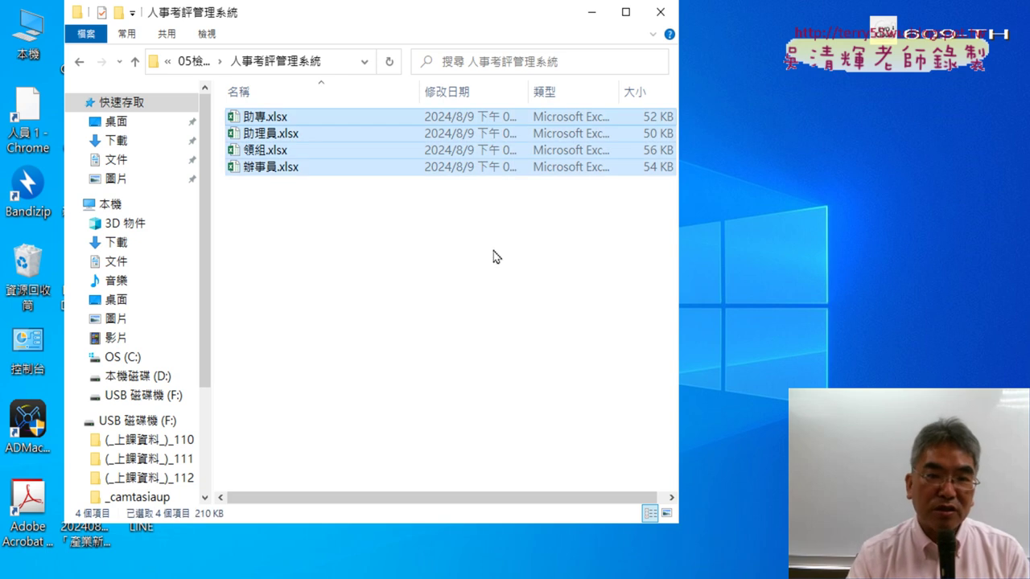
{"action": "left_click_drag", "start_coordinate": [768, 258], "coordinate": [854, 258]}
{"action": "left_click", "coordinate": [554, 271]}
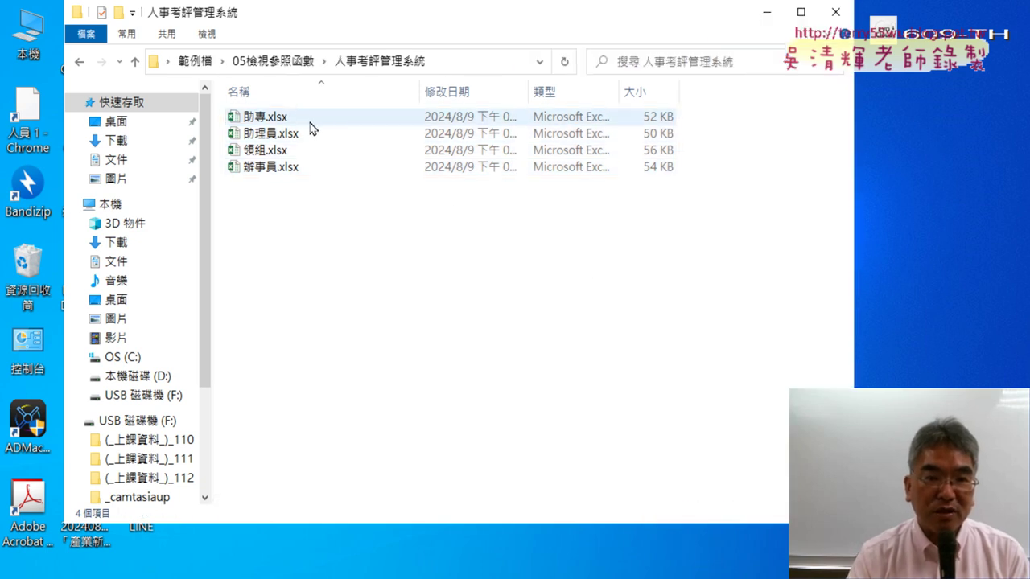
{"action": "left_click", "coordinate": [271, 117]}
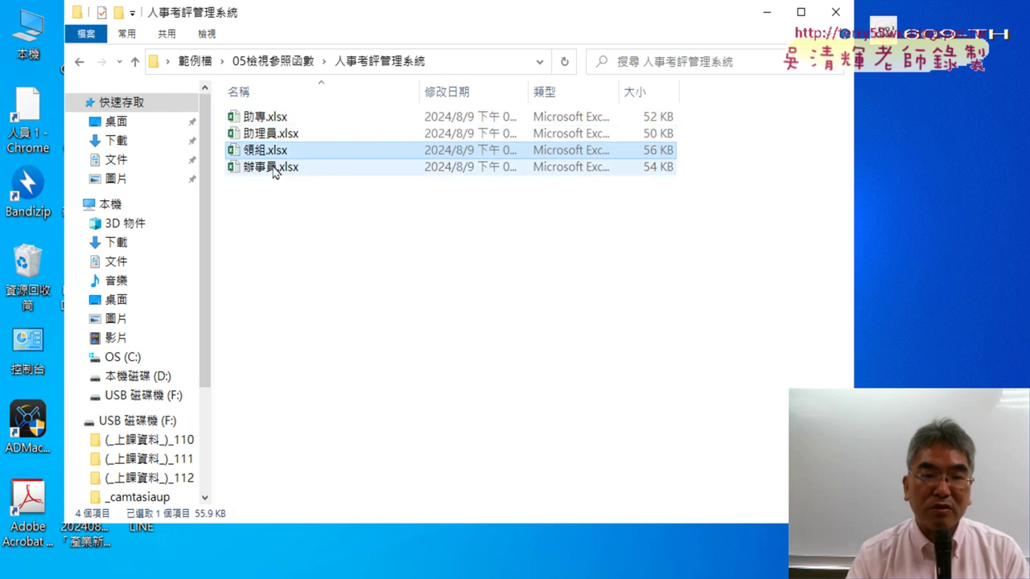
{"action": "left_click", "coordinate": [274, 169]}
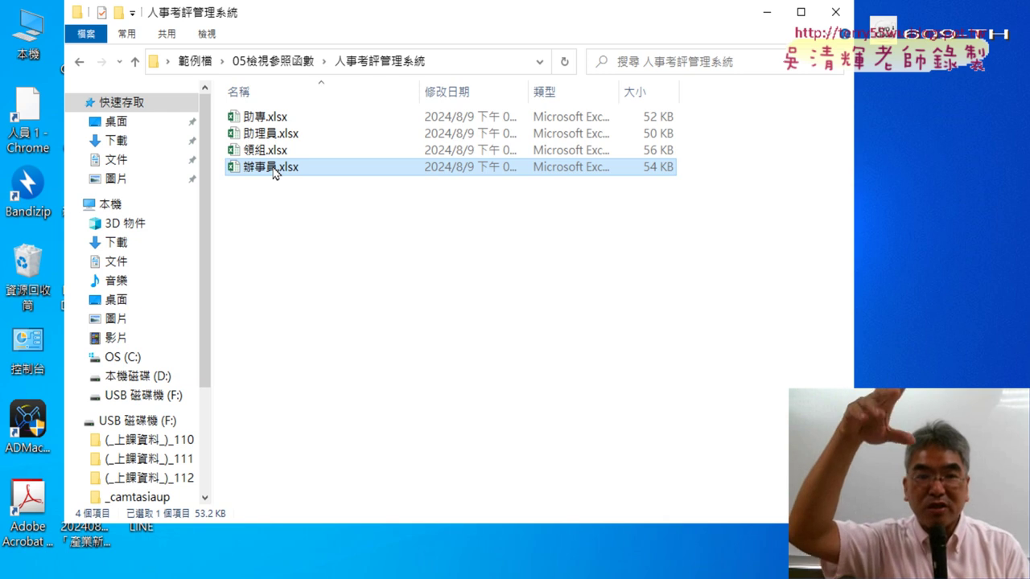
Open 助專.xlsx and view its 助專 worksheet.
{"action": "left_click", "coordinate": [260, 119]}
{"action": "double_click", "coordinate": [260, 119]}
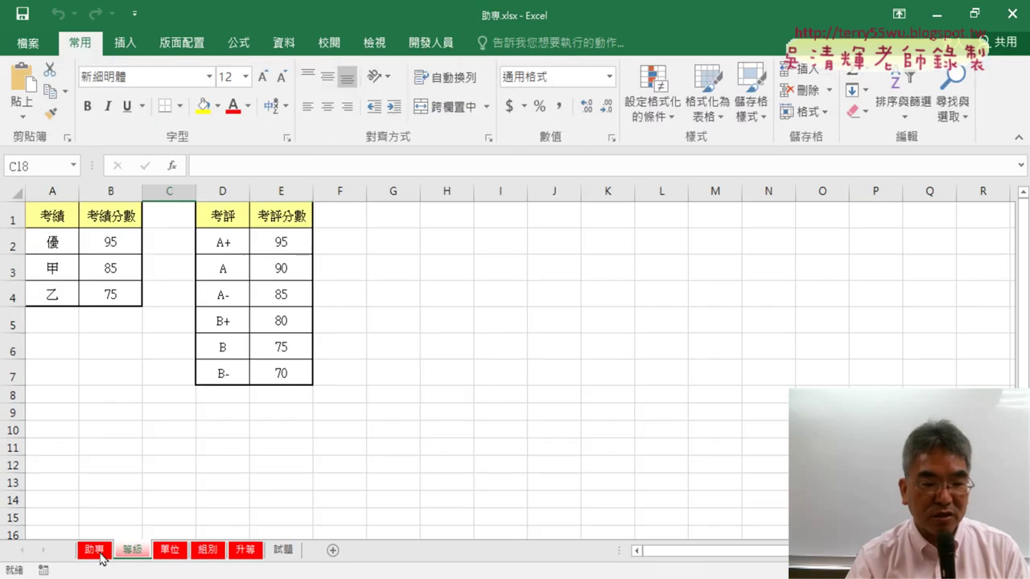
{"action": "left_click", "coordinate": [97, 552]}
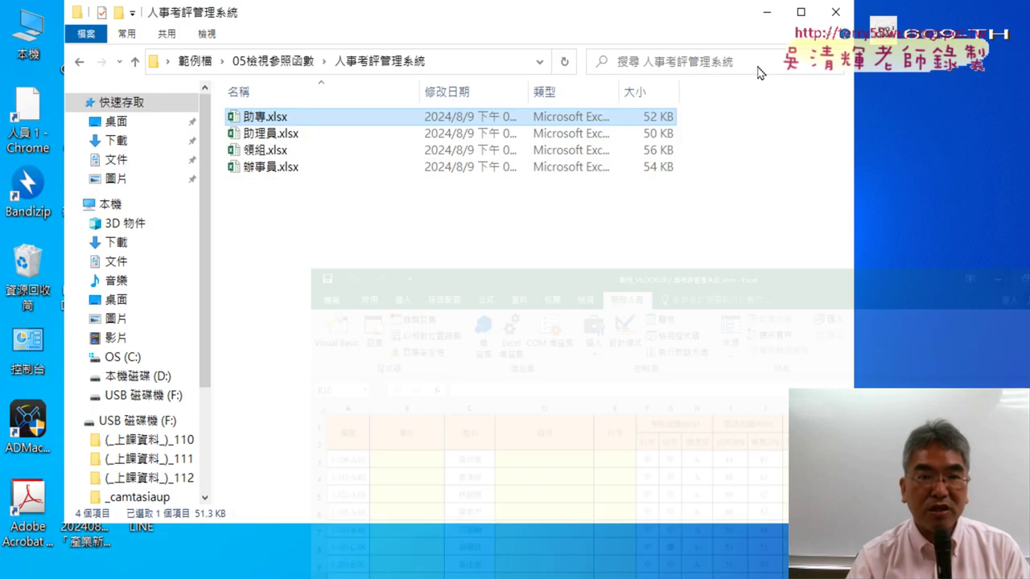
Open 助理員.xlsx to inspect it, then close it.
{"action": "double_click", "coordinate": [256, 132]}
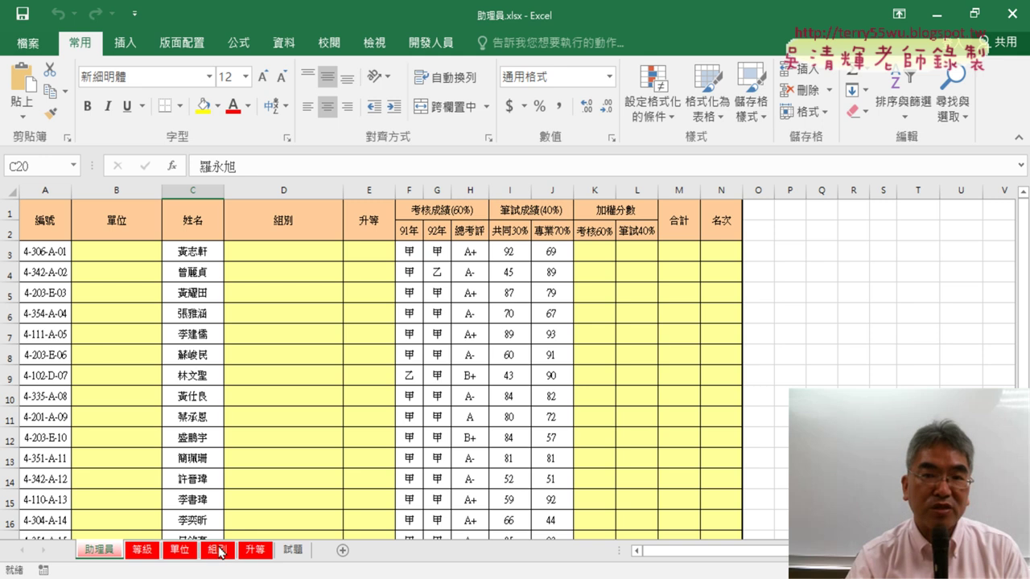
{"action": "left_click", "coordinate": [1012, 15]}
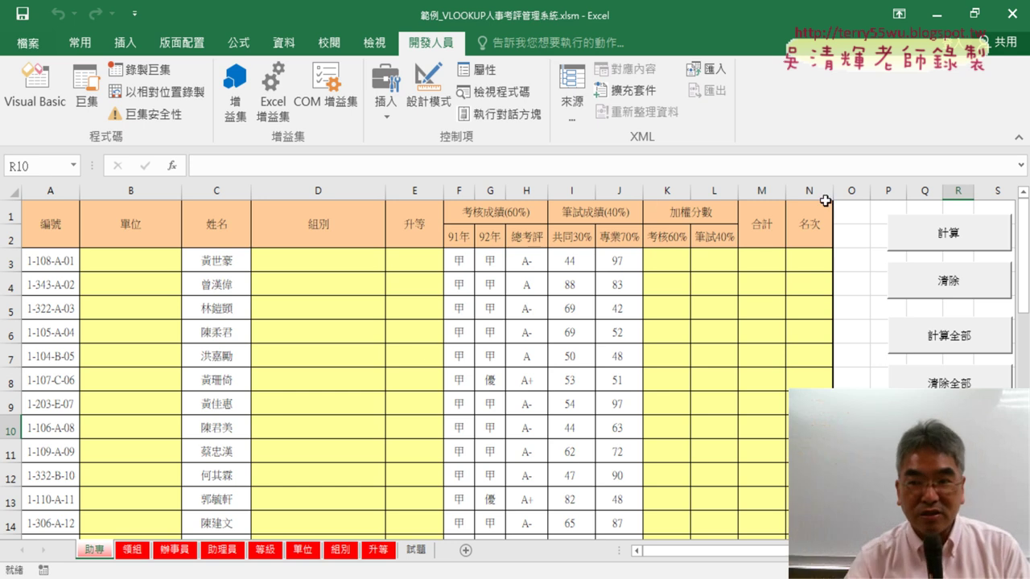
Run 計算全部, check the filled 助理員 results, and return to the 助專 sheet.
{"action": "left_click", "coordinate": [950, 344]}
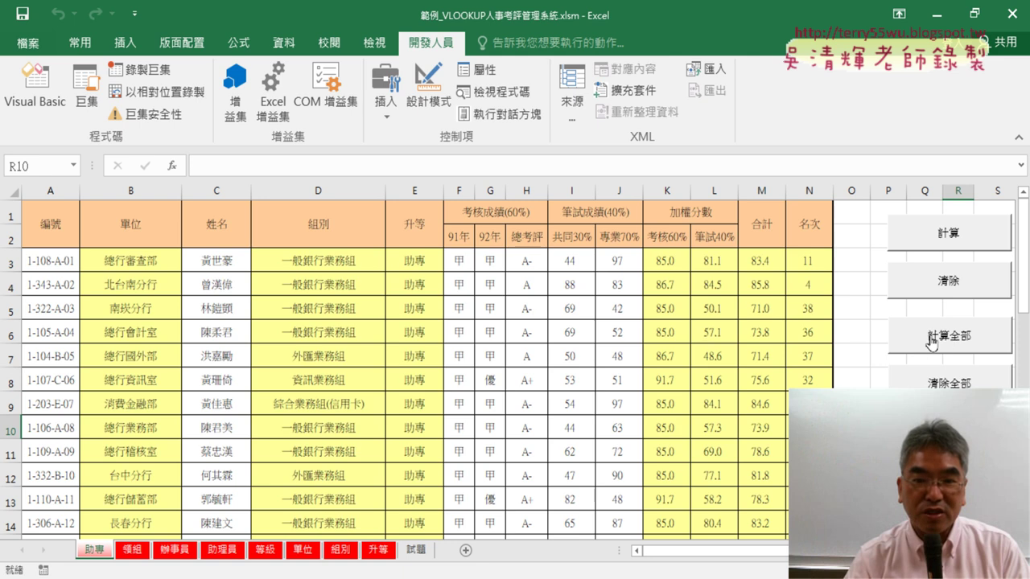
{"action": "left_click", "coordinate": [132, 551]}
{"action": "left_click", "coordinate": [175, 550]}
{"action": "left_click", "coordinate": [216, 552]}
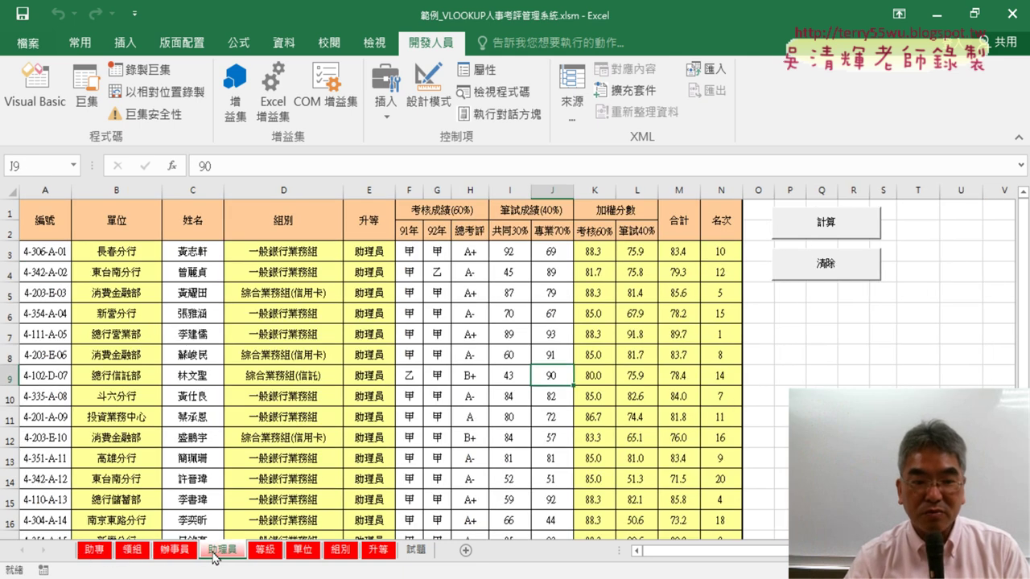
{"action": "left_click", "coordinate": [94, 550]}
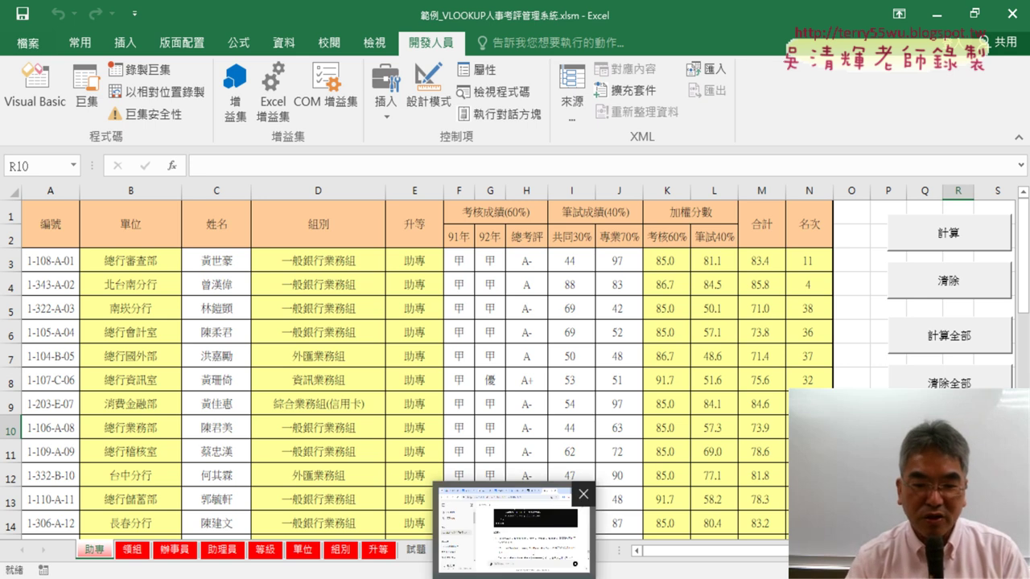
Scroll through the ChatGPT conversation about the VBA formula-filling macro.
{"action": "left_click", "coordinate": [515, 564]}
{"action": "scroll", "coordinate": [496, 407], "scroll_direction": "up", "scroll_amount": 1}
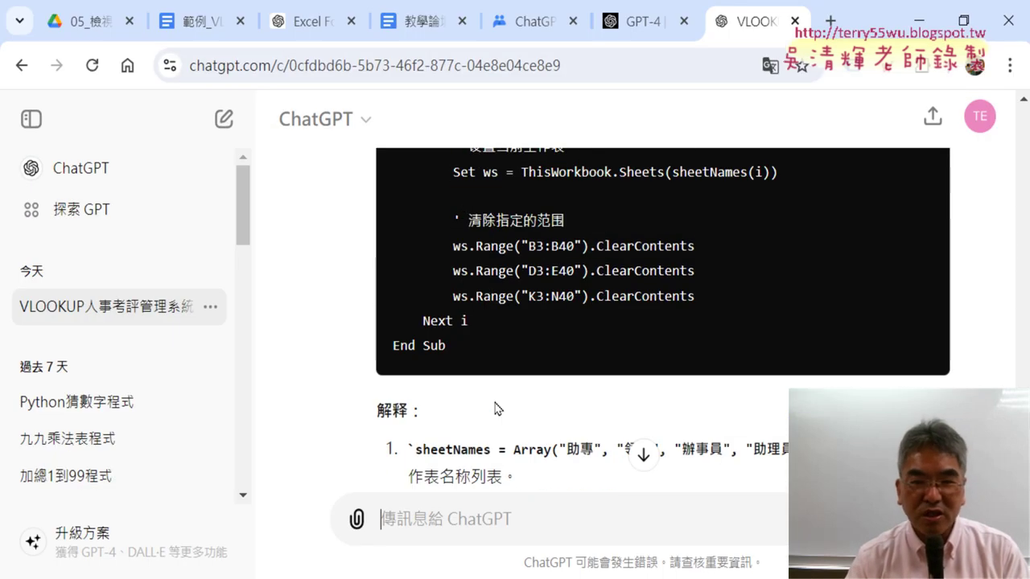
{"action": "scroll", "coordinate": [497, 408], "scroll_direction": "up", "scroll_amount": 4}
{"action": "scroll", "coordinate": [497, 408], "scroll_direction": "up", "scroll_amount": 3}
{"action": "scroll", "coordinate": [496, 408], "scroll_direction": "up", "scroll_amount": 2}
{"action": "scroll", "coordinate": [496, 408], "scroll_direction": "up", "scroll_amount": 1}
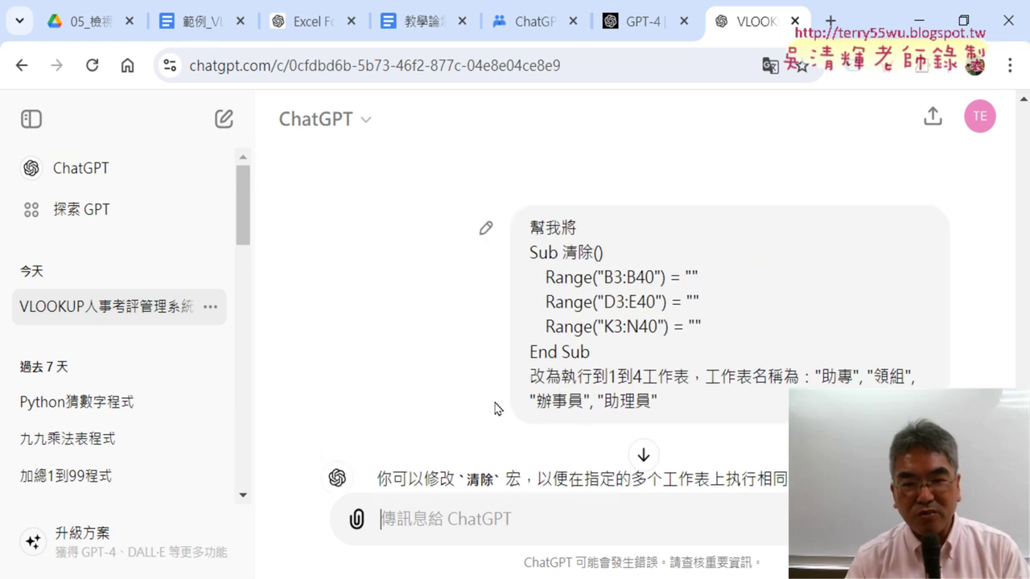
{"action": "scroll", "coordinate": [494, 407], "scroll_direction": "down", "scroll_amount": 3}
{"action": "scroll", "coordinate": [354, 353], "scroll_direction": "down", "scroll_amount": 1}
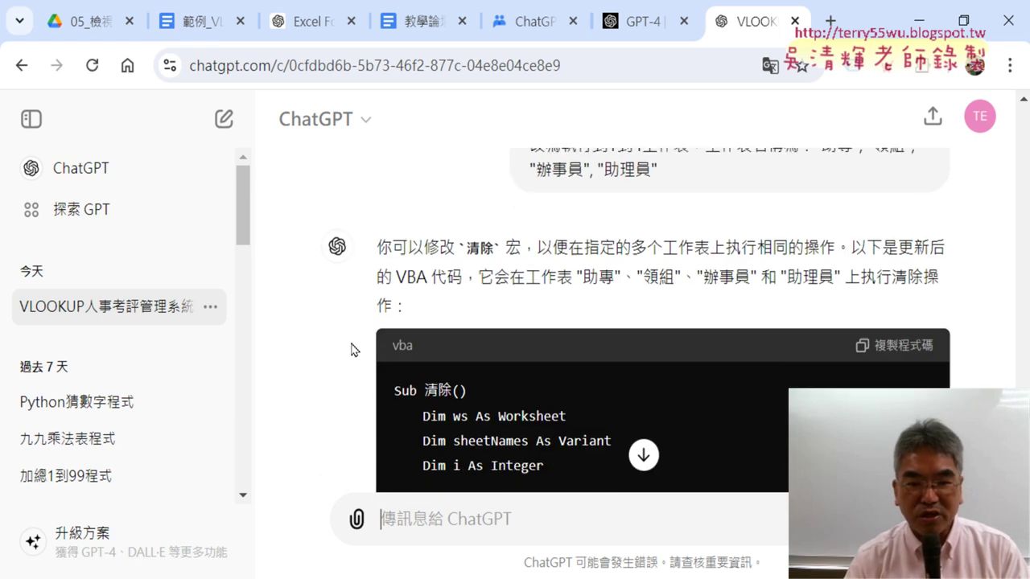
{"action": "scroll", "coordinate": [342, 349], "scroll_direction": "down", "scroll_amount": 2}
{"action": "scroll", "coordinate": [335, 349], "scroll_direction": "down", "scroll_amount": 3}
{"action": "scroll", "coordinate": [336, 349], "scroll_direction": "down", "scroll_amount": 3}
{"action": "scroll", "coordinate": [336, 350], "scroll_direction": "down", "scroll_amount": 2}
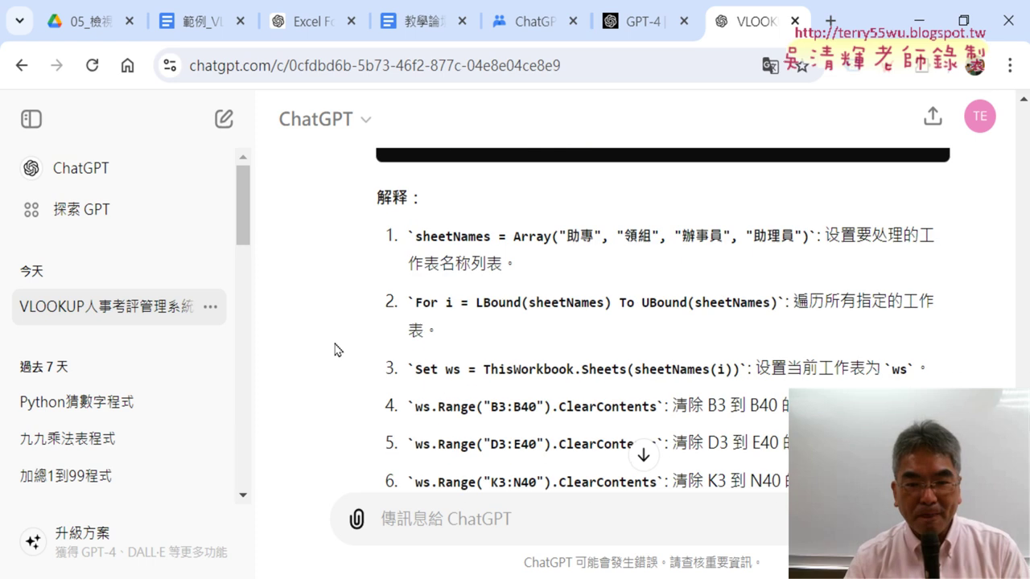
{"action": "scroll", "coordinate": [337, 350], "scroll_direction": "down", "scroll_amount": 4}
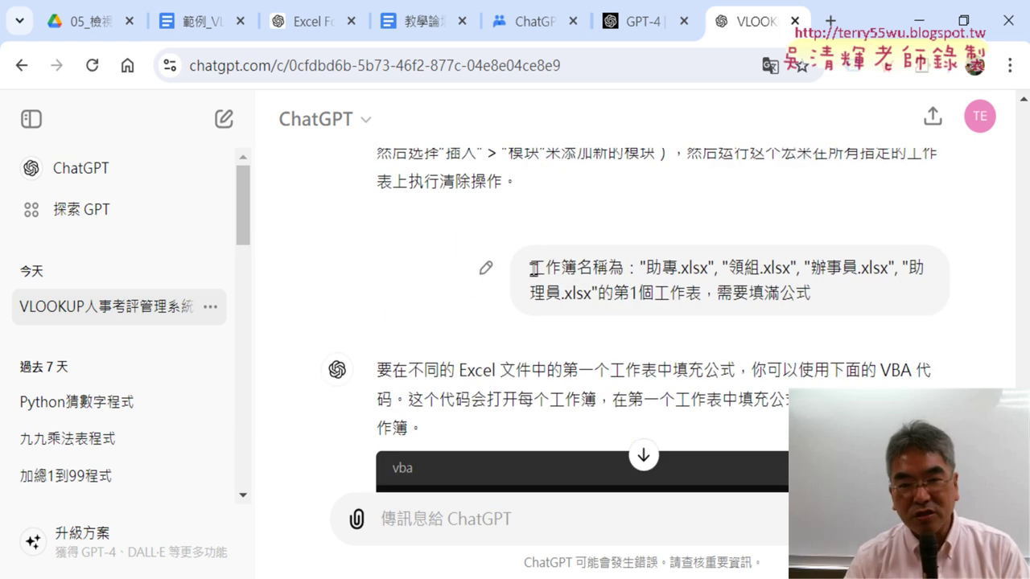
Highlight 工作簿名稱 and the 助專.xlsx file name in the prompt, then bring up the workbook folder.
{"action": "left_click_drag", "start_coordinate": [530, 269], "coordinate": [624, 268]}
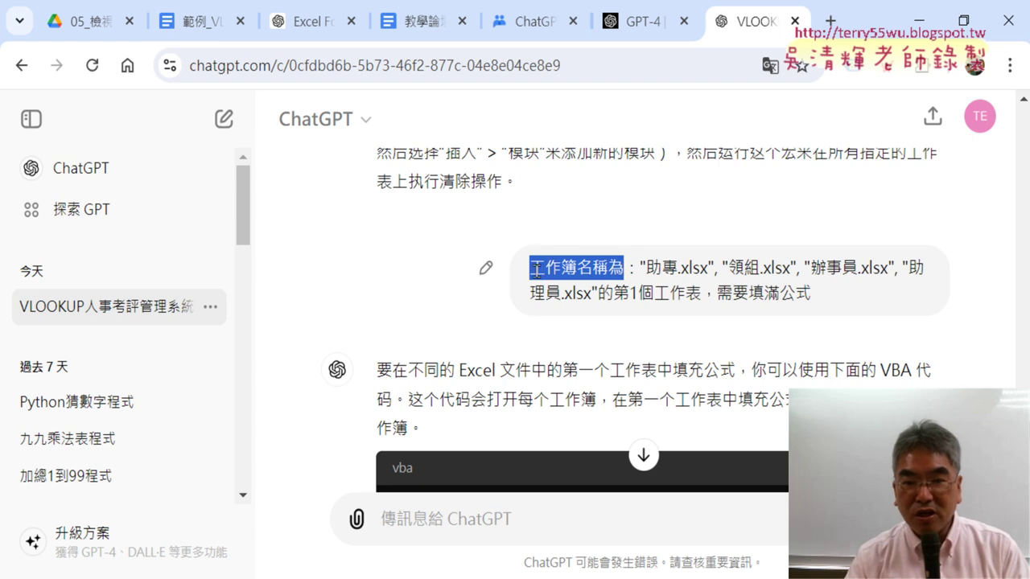
{"action": "left_click_drag", "start_coordinate": [536, 271], "coordinate": [578, 269]}
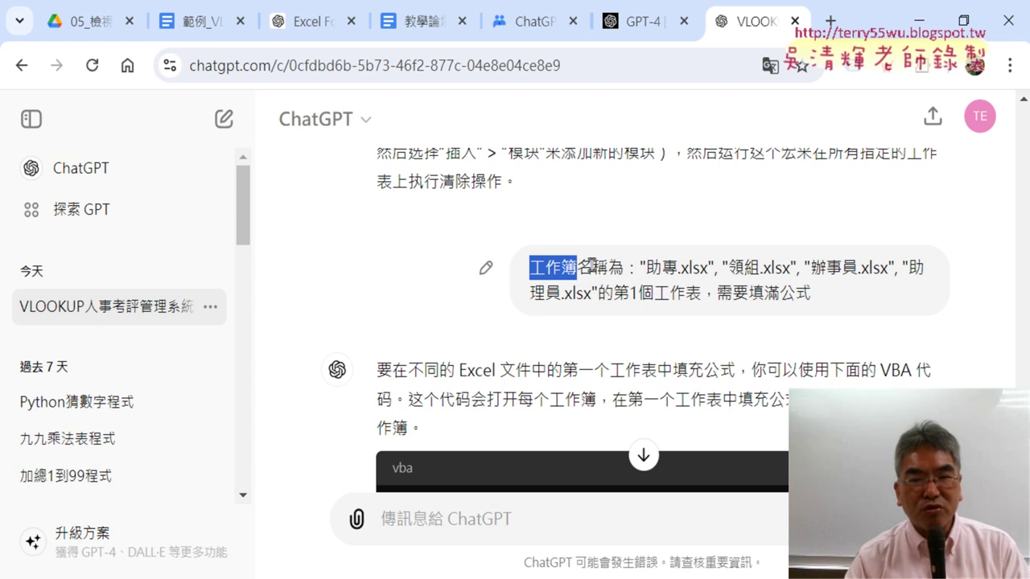
{"action": "left_click_drag", "start_coordinate": [641, 268], "coordinate": [711, 271]}
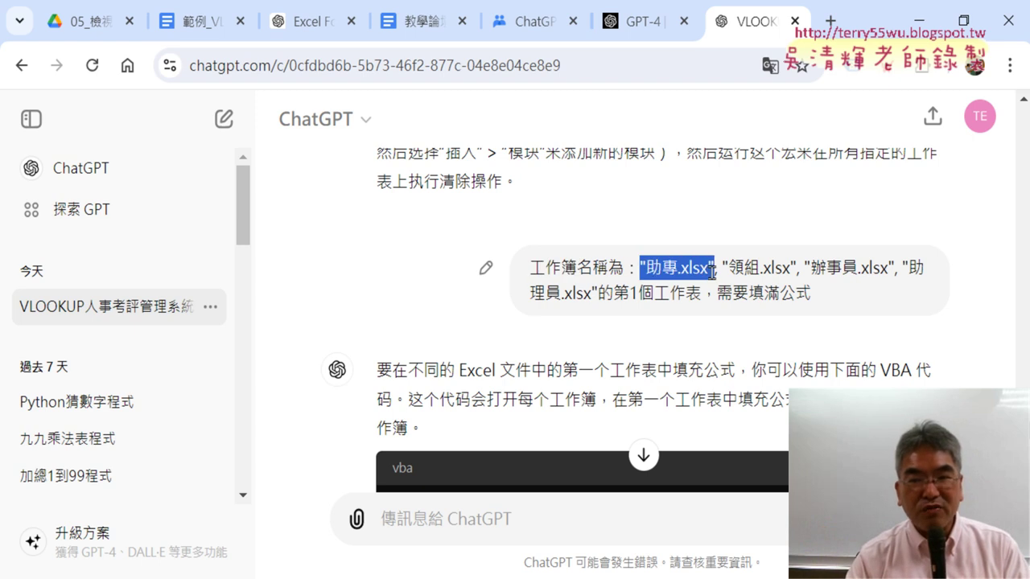
{"action": "left_click", "coordinate": [683, 269]}
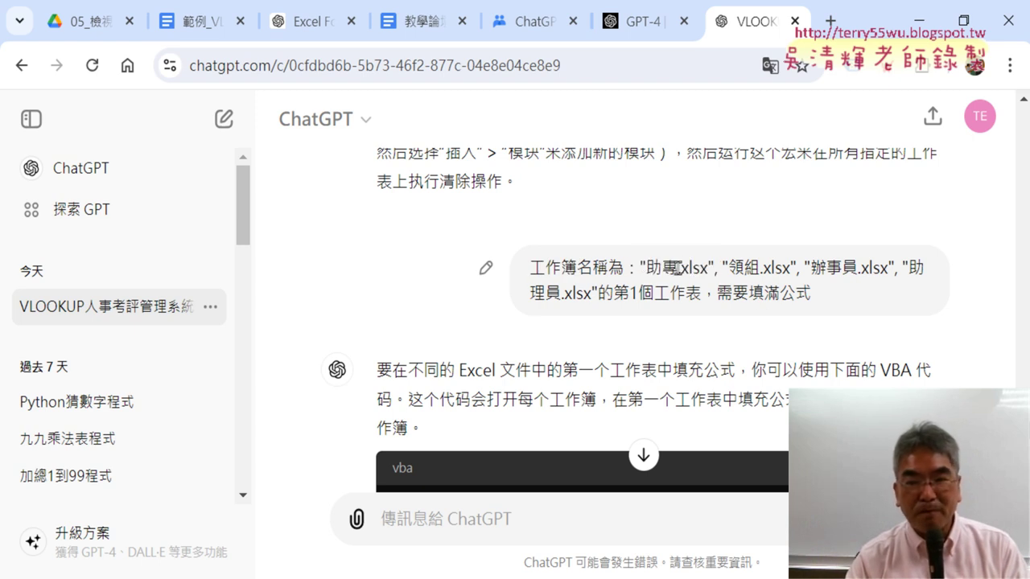
{"action": "left_click_drag", "start_coordinate": [675, 268], "coordinate": [705, 268]}
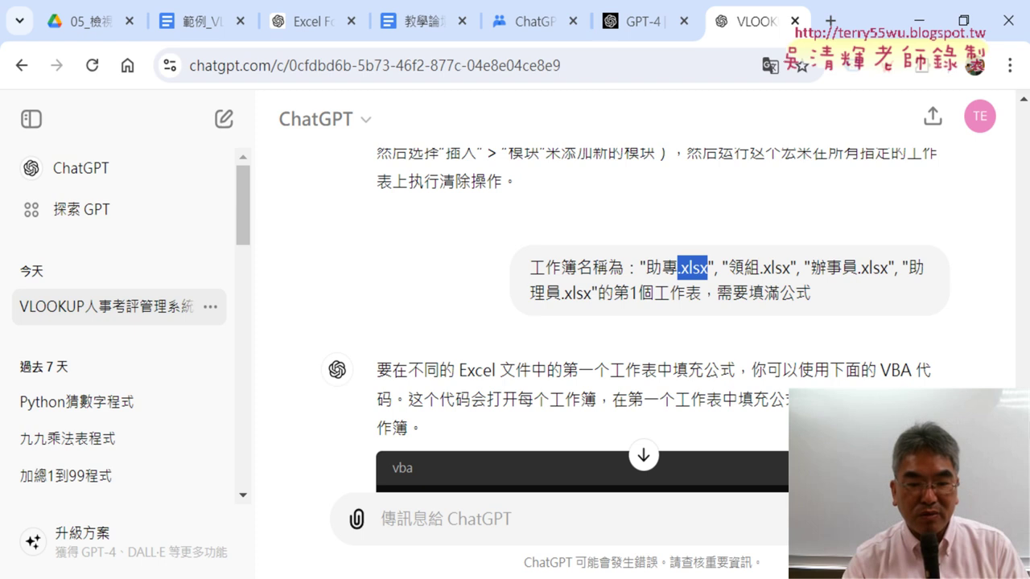
{"action": "key", "text": "alt+Tab"}
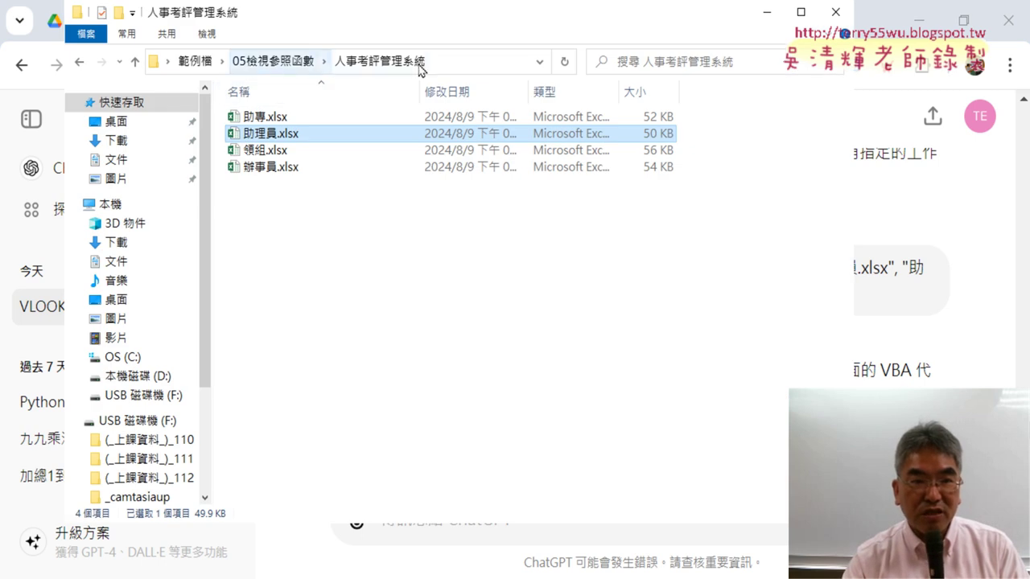
Copy the 人事考評管理系統 folder's full path from the address bar.
{"action": "left_click", "coordinate": [455, 63]}
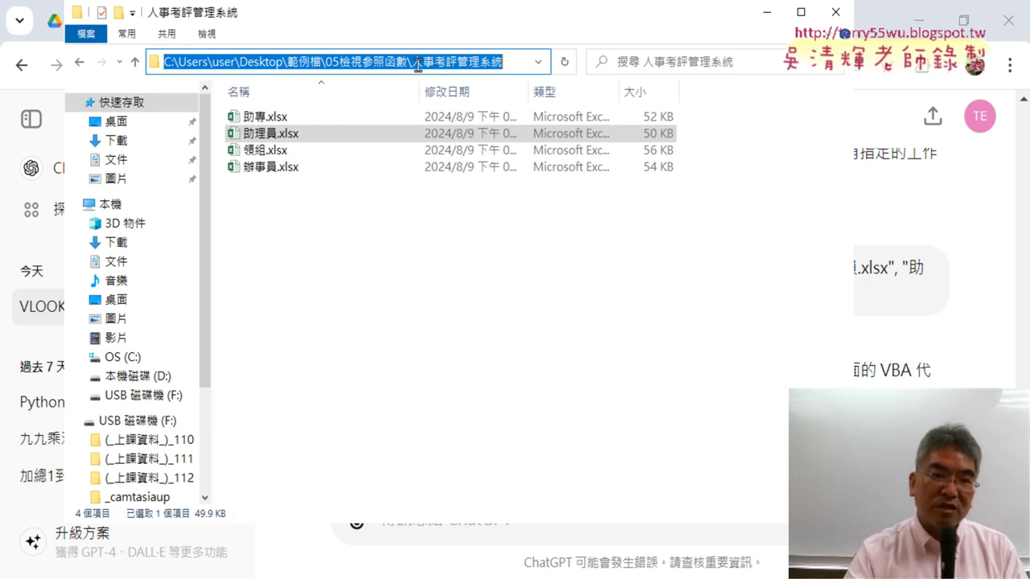
{"action": "right_click", "coordinate": [421, 66]}
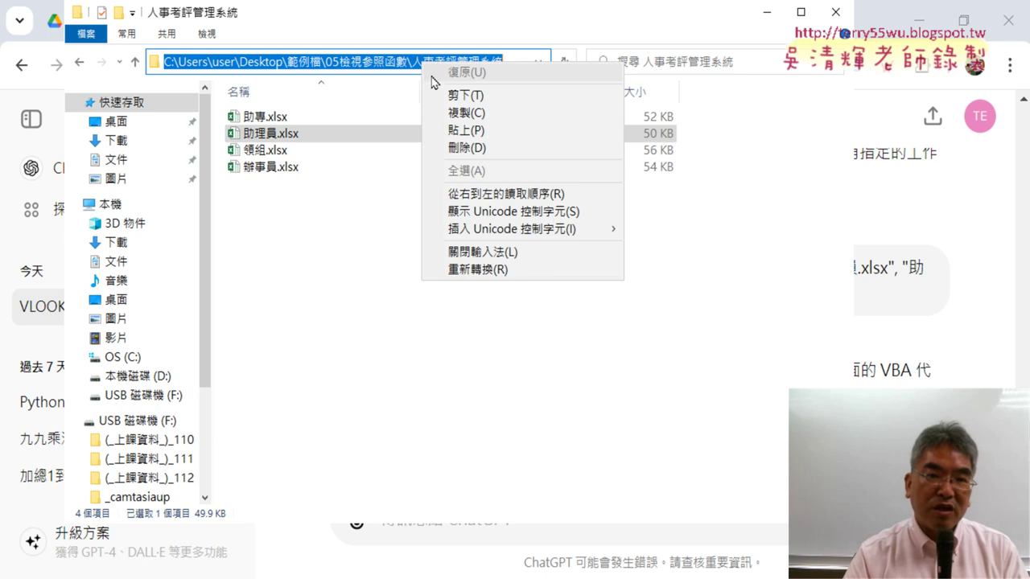
{"action": "left_click", "coordinate": [478, 114]}
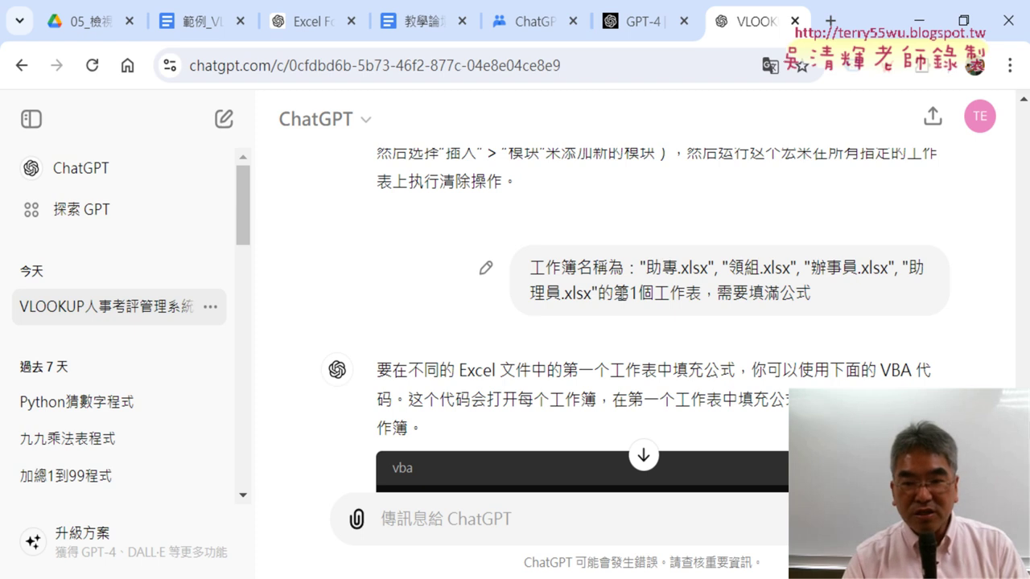
{"action": "left_click_drag", "start_coordinate": [615, 293], "coordinate": [702, 293]}
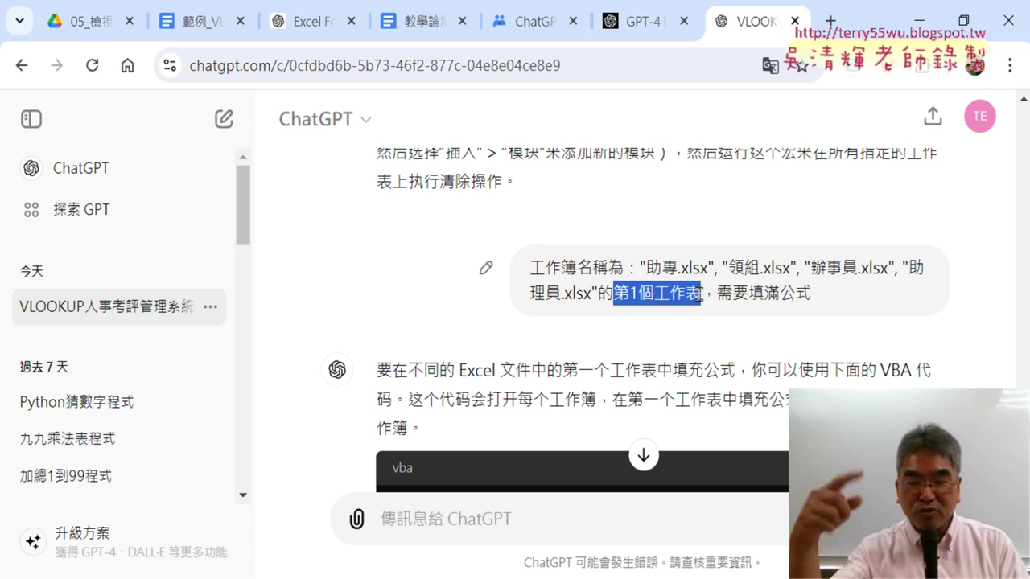
{"action": "left_click", "coordinate": [717, 296]}
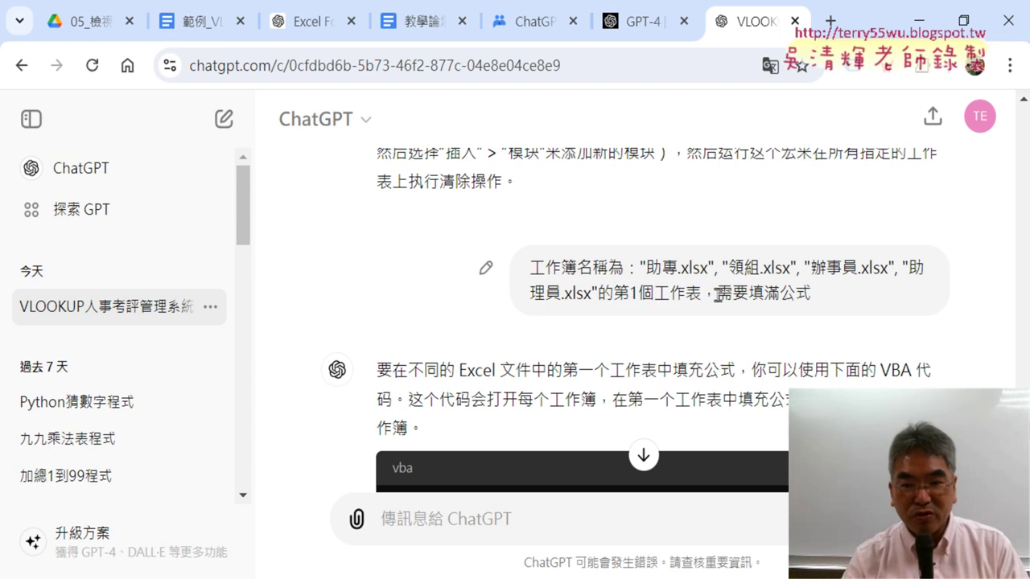
{"action": "left_click_drag", "start_coordinate": [717, 295], "coordinate": [821, 300]}
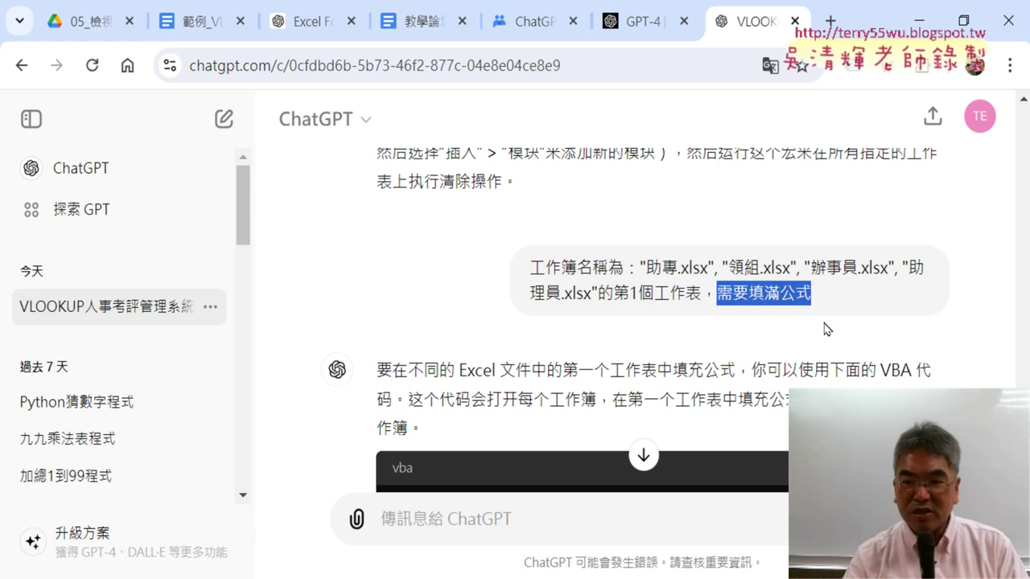
{"action": "left_click_drag", "start_coordinate": [1024, 394], "coordinate": [1024, 345]}
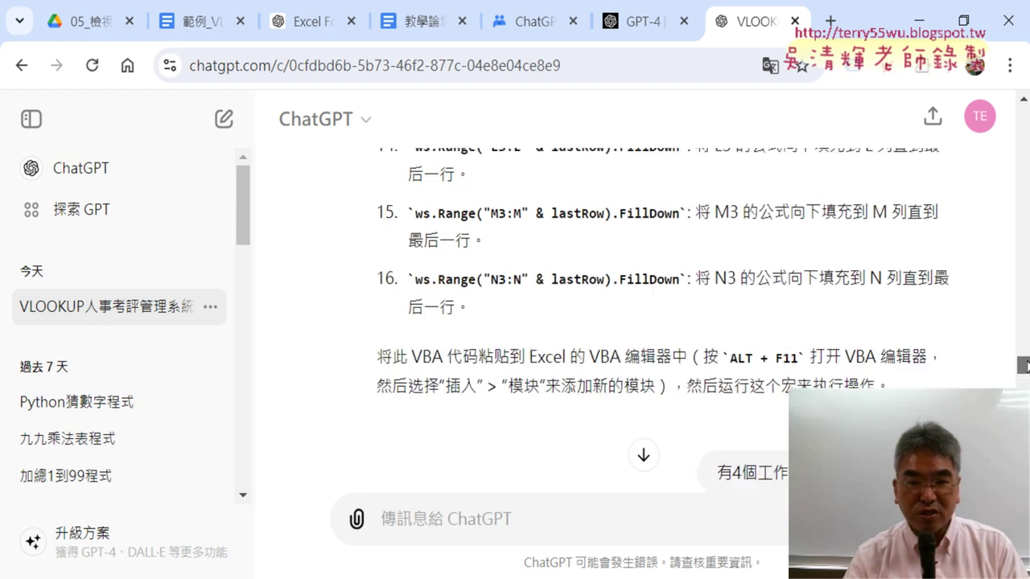
{"action": "scroll", "coordinate": [794, 273], "scroll_direction": "up", "scroll_amount": 3}
{"action": "scroll", "coordinate": [793, 274], "scroll_direction": "up", "scroll_amount": 1}
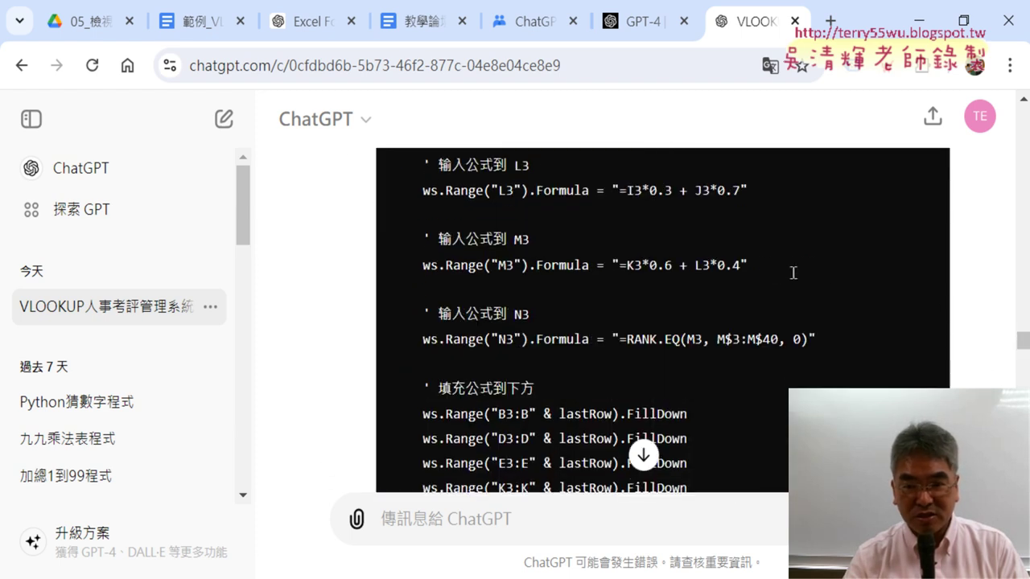
{"action": "scroll", "coordinate": [793, 274], "scroll_direction": "up", "scroll_amount": 2}
{"action": "scroll", "coordinate": [793, 278], "scroll_direction": "up", "scroll_amount": 3}
{"action": "scroll", "coordinate": [793, 279], "scroll_direction": "up", "scroll_amount": 2}
{"action": "scroll", "coordinate": [751, 272], "scroll_direction": "up", "scroll_amount": 2}
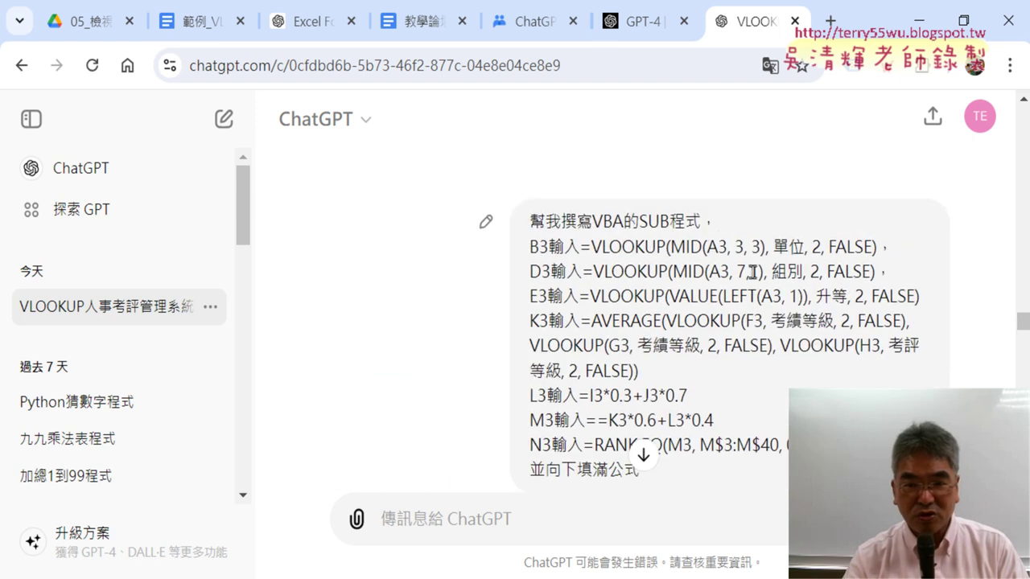
{"action": "left_click_drag", "start_coordinate": [533, 227], "coordinate": [745, 441]}
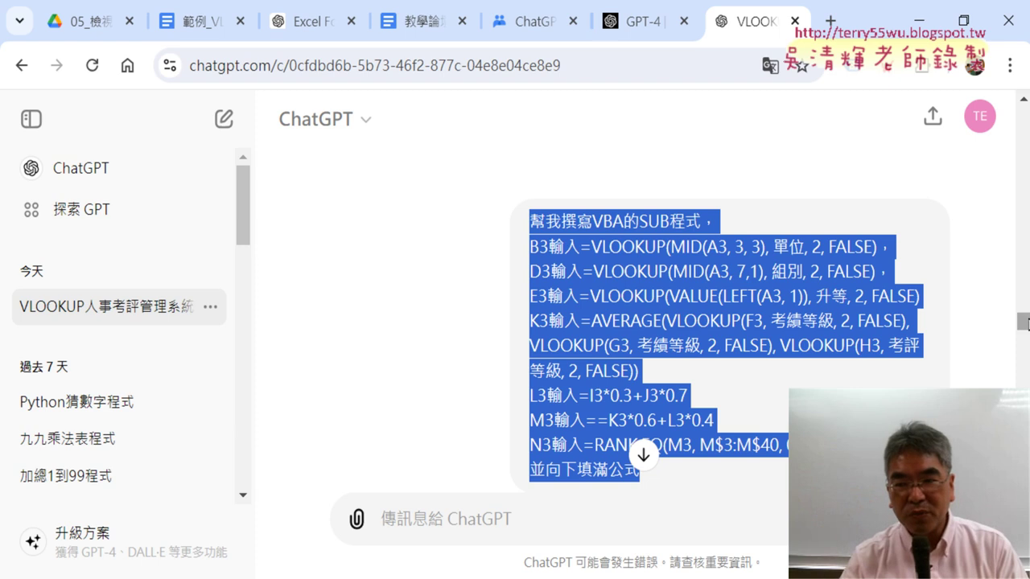
{"action": "scroll", "coordinate": [744, 440], "scroll_direction": "down", "scroll_amount": 5}
{"action": "scroll", "coordinate": [663, 322], "scroll_direction": "down", "scroll_amount": 5}
{"action": "scroll", "coordinate": [692, 354], "scroll_direction": "up", "scroll_amount": 3}
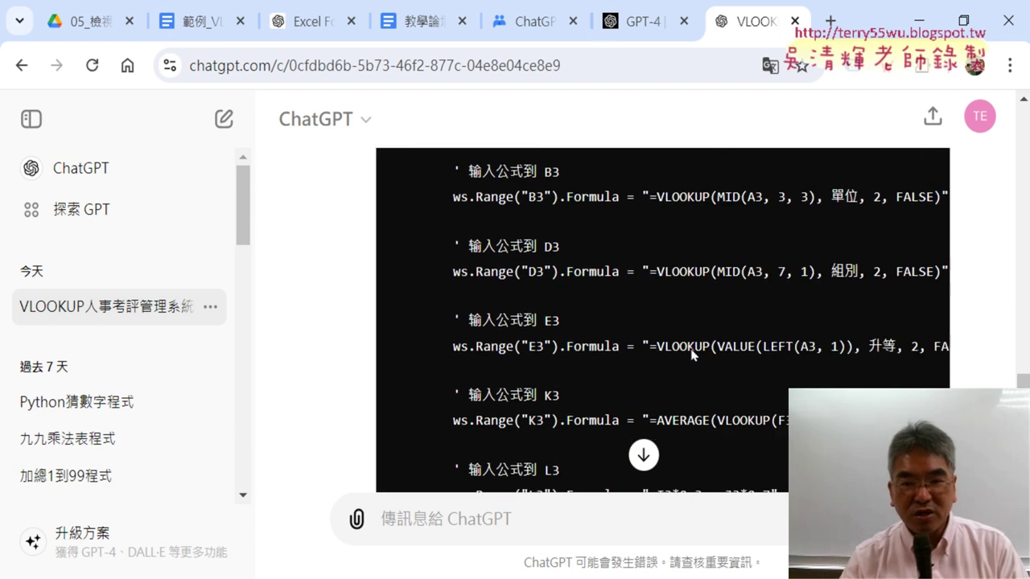
{"action": "scroll", "coordinate": [692, 354], "scroll_direction": "down", "scroll_amount": 4}
{"action": "scroll", "coordinate": [692, 354], "scroll_direction": "down", "scroll_amount": 5}
{"action": "scroll", "coordinate": [692, 354], "scroll_direction": "down", "scroll_amount": 2}
{"action": "scroll", "coordinate": [663, 322], "scroll_direction": "down", "scroll_amount": 5}
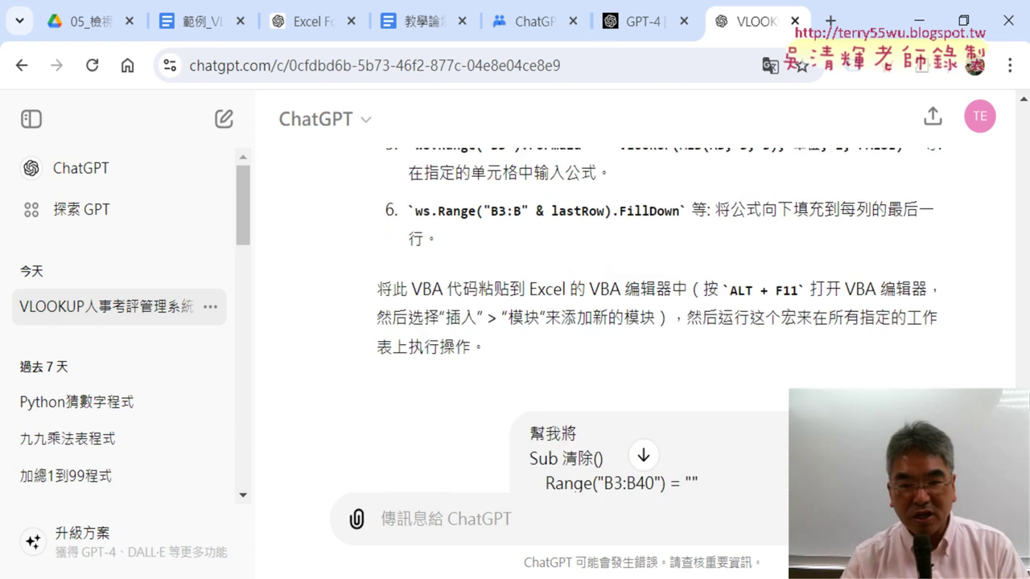
{"action": "scroll", "coordinate": [663, 322], "scroll_direction": "down", "scroll_amount": 5}
{"action": "scroll", "coordinate": [662, 322], "scroll_direction": "down", "scroll_amount": 10}
{"action": "scroll", "coordinate": [663, 322], "scroll_direction": "down", "scroll_amount": 1}
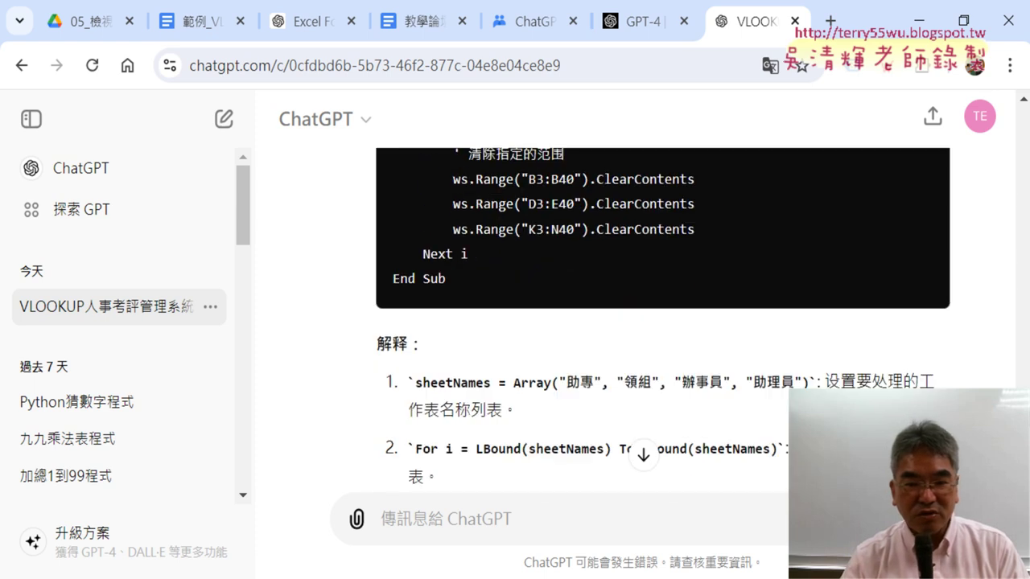
{"action": "scroll", "coordinate": [663, 322], "scroll_direction": "up", "scroll_amount": 1}
{"action": "scroll", "coordinate": [662, 322], "scroll_direction": "up", "scroll_amount": 2}
{"action": "scroll", "coordinate": [662, 321], "scroll_direction": "up", "scroll_amount": 3}
{"action": "scroll", "coordinate": [662, 322], "scroll_direction": "up", "scroll_amount": 1}
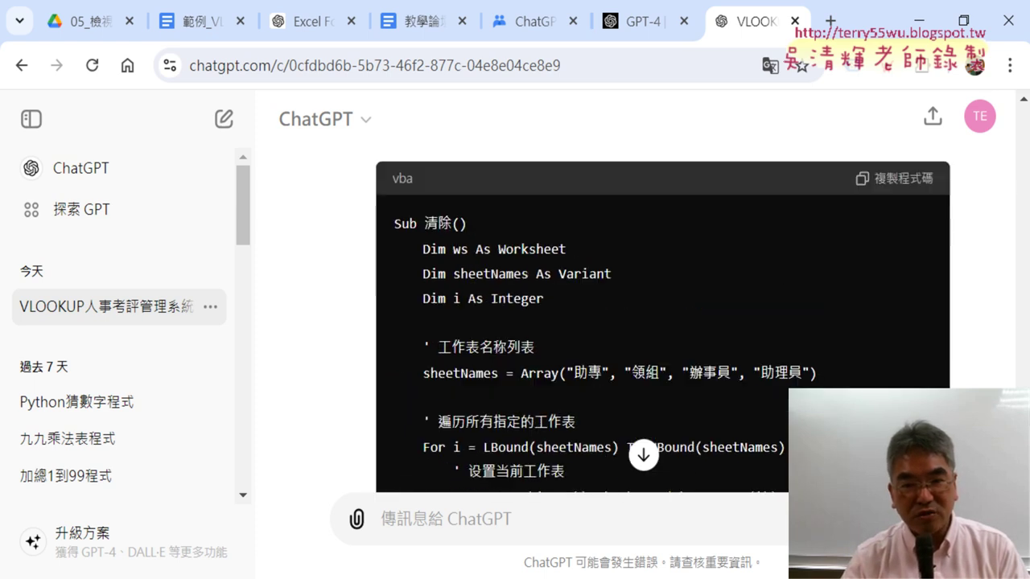
{"action": "scroll", "coordinate": [663, 322], "scroll_direction": "up", "scroll_amount": 1}
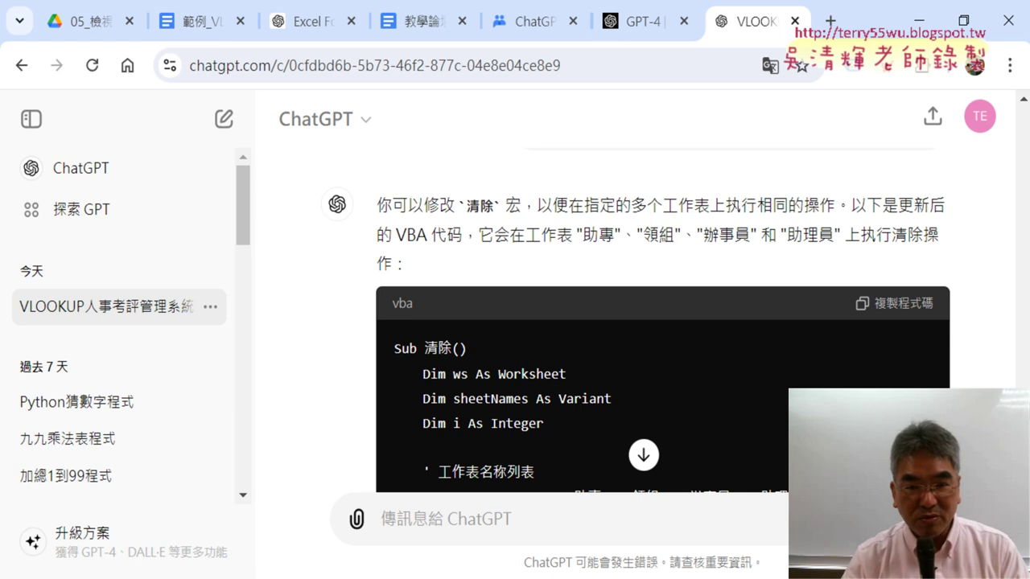
{"action": "scroll", "coordinate": [639, 322], "scroll_direction": "up", "scroll_amount": 1}
{"action": "scroll", "coordinate": [640, 322], "scroll_direction": "up", "scroll_amount": 1}
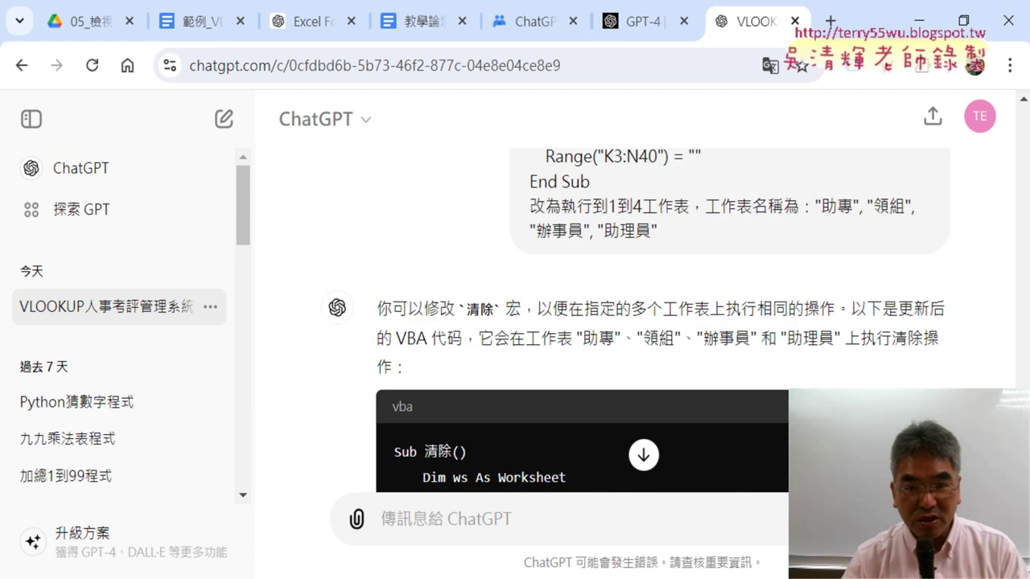
{"action": "scroll", "coordinate": [640, 321], "scroll_direction": "down", "scroll_amount": 5}
{"action": "scroll", "coordinate": [639, 322], "scroll_direction": "down", "scroll_amount": 3}
{"action": "scroll", "coordinate": [640, 322], "scroll_direction": "down", "scroll_amount": 3}
{"action": "scroll", "coordinate": [639, 321], "scroll_direction": "down", "scroll_amount": 1}
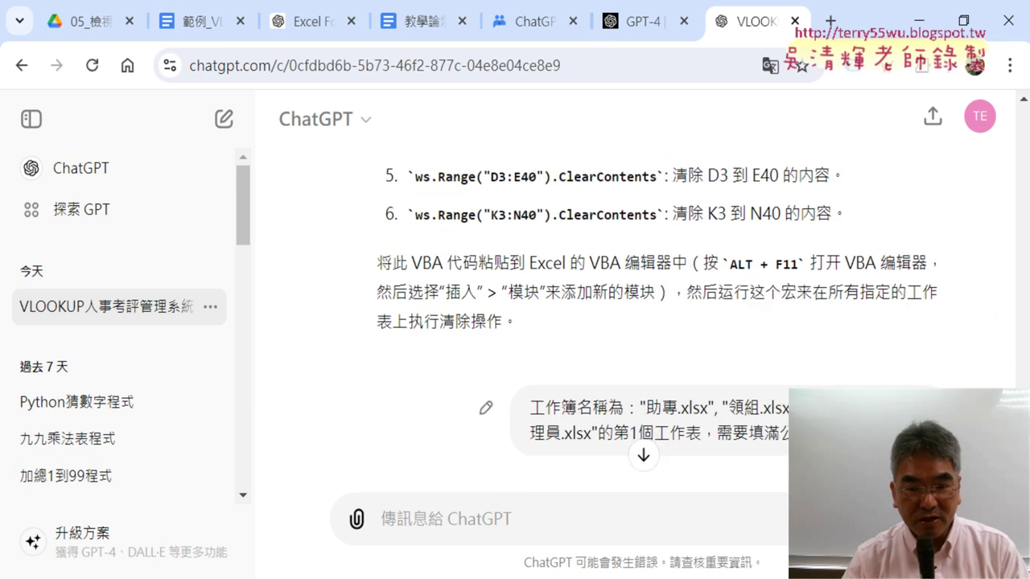
{"action": "scroll", "coordinate": [667, 357], "scroll_direction": "down", "scroll_amount": 1}
{"action": "scroll", "coordinate": [667, 357], "scroll_direction": "down", "scroll_amount": 3}
{"action": "scroll", "coordinate": [664, 358], "scroll_direction": "down", "scroll_amount": 1}
{"action": "scroll", "coordinate": [635, 352], "scroll_direction": "down", "scroll_amount": 1}
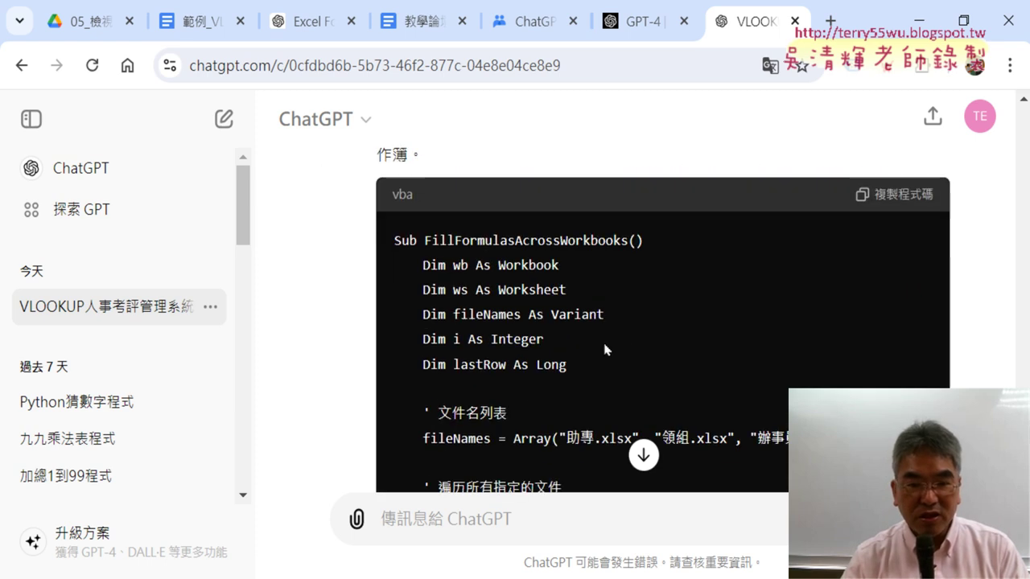
{"action": "scroll", "coordinate": [605, 348], "scroll_direction": "down", "scroll_amount": 1}
{"action": "scroll", "coordinate": [581, 338], "scroll_direction": "down", "scroll_amount": 1}
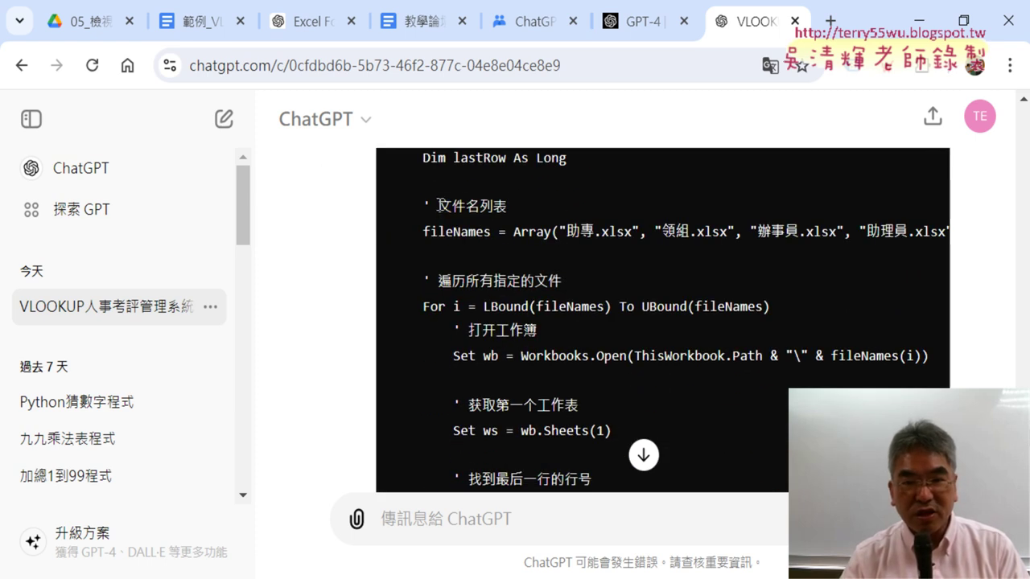
Highlight the file-name list, the file loop and ThisWorkbook.Path in the macro, then bring up the folder.
{"action": "left_click_drag", "start_coordinate": [438, 206], "coordinate": [524, 203]}
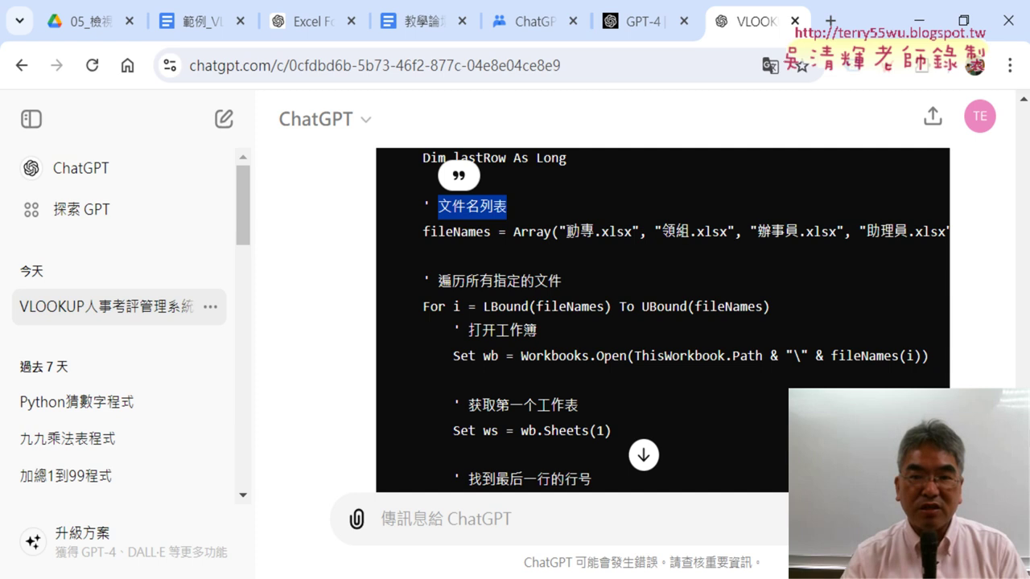
{"action": "left_click_drag", "start_coordinate": [566, 232], "coordinate": [634, 232]}
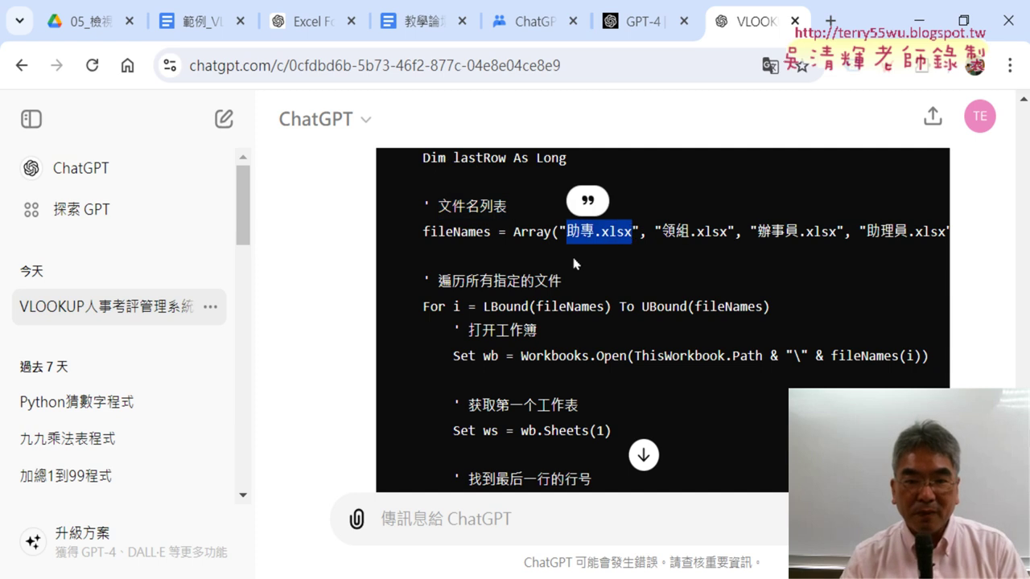
{"action": "scroll", "coordinate": [574, 263], "scroll_direction": "down", "scroll_amount": 1}
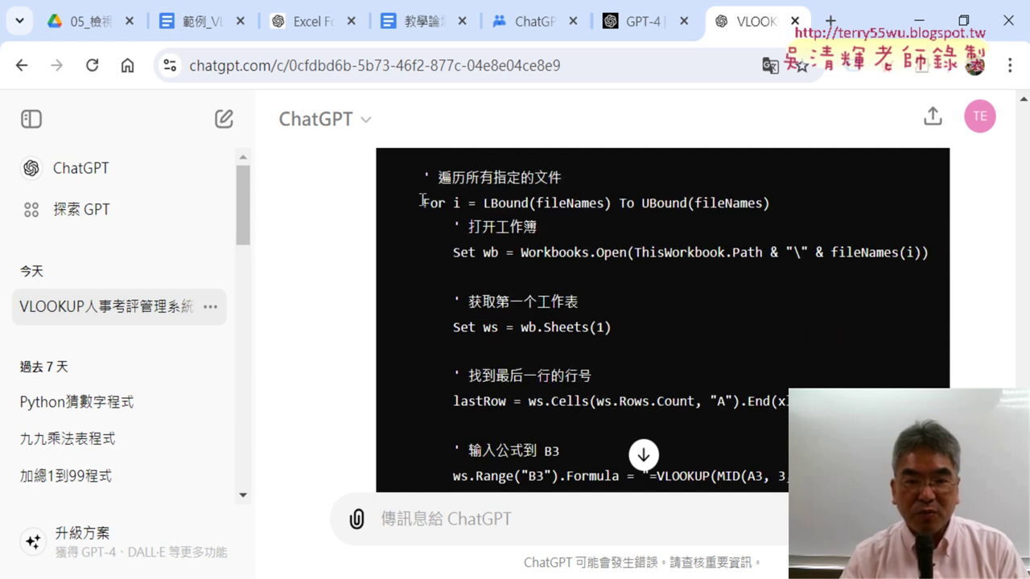
{"action": "left_click_drag", "start_coordinate": [422, 202], "coordinate": [828, 206]}
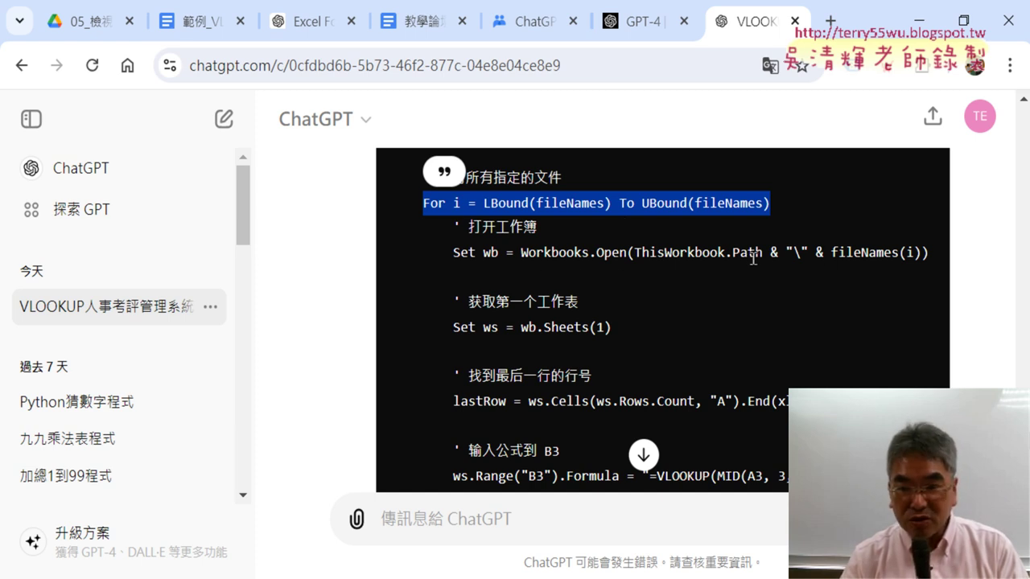
{"action": "left_click_drag", "start_coordinate": [762, 252], "coordinate": [634, 252]}
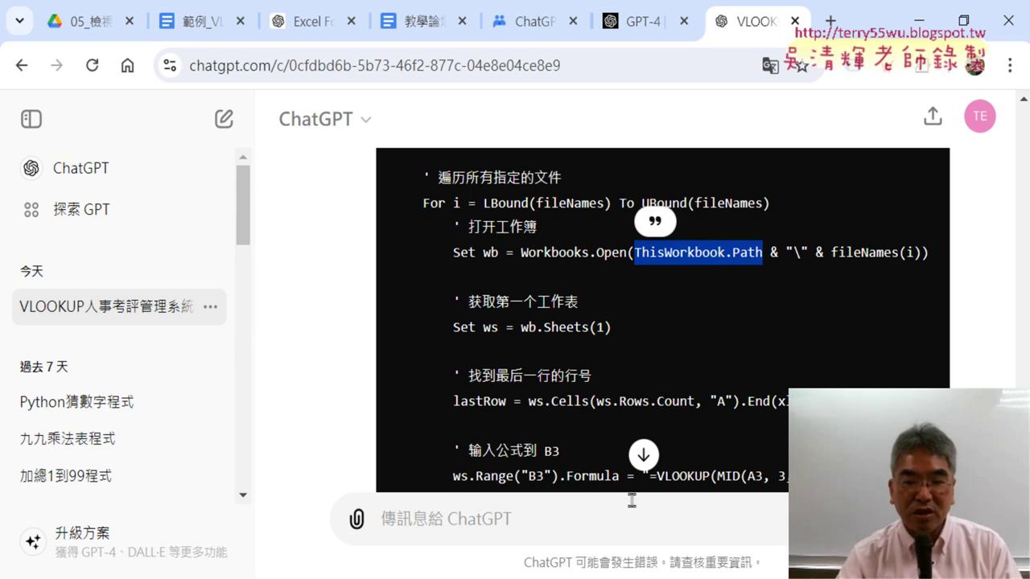
{"action": "key", "text": "alt+Tab"}
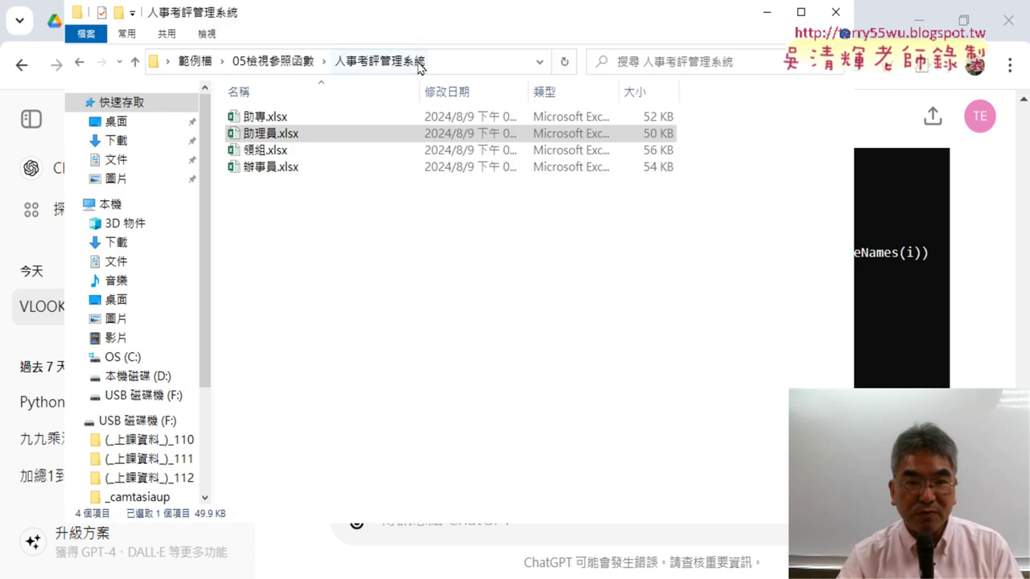
Show the folder path, then review ThisWorkbook.Path and wb.Sheets(1) down to the macro's save-and-close ending.
{"action": "left_click", "coordinate": [458, 62]}
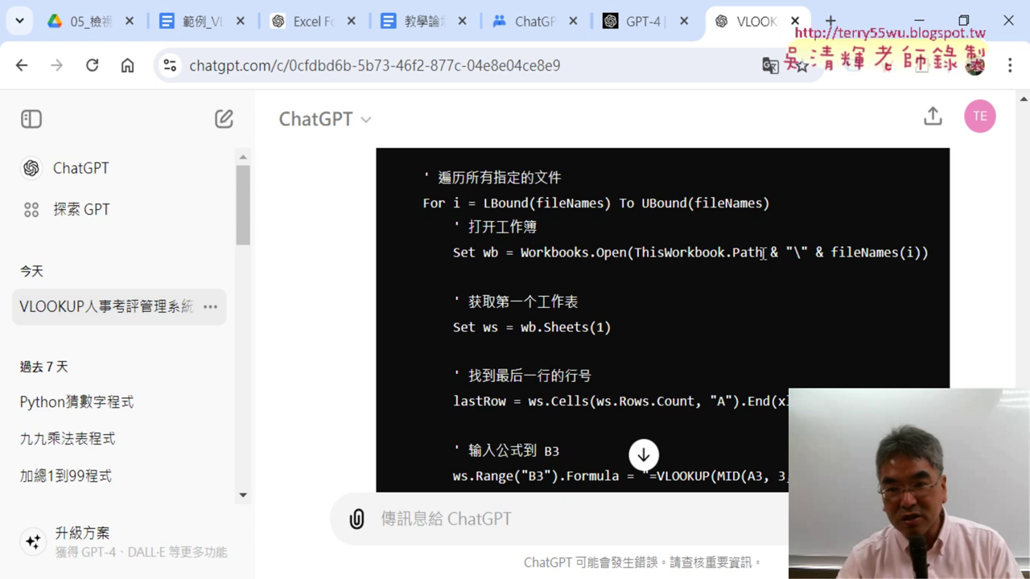
{"action": "left_click_drag", "start_coordinate": [762, 252], "coordinate": [635, 252]}
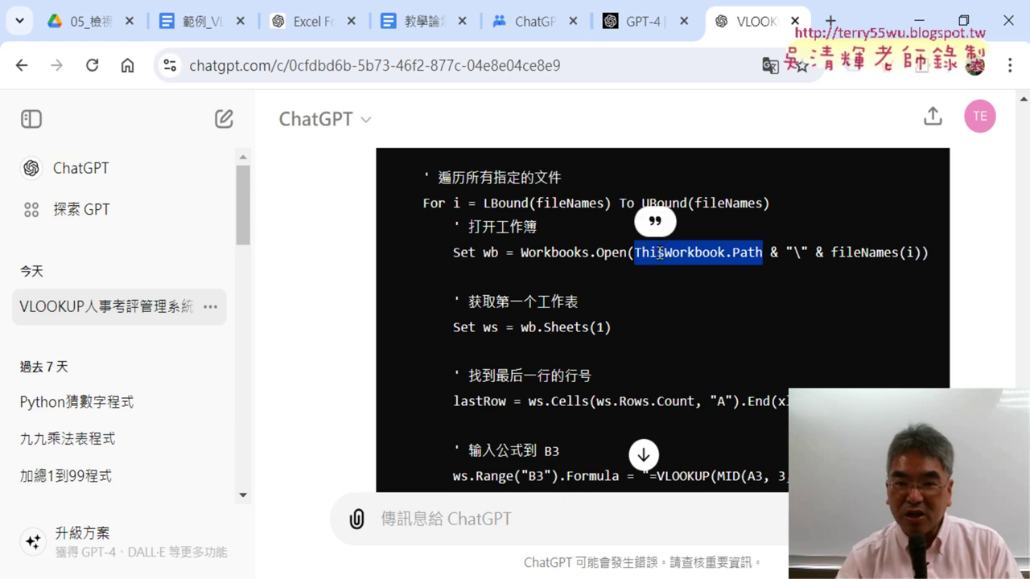
{"action": "scroll", "coordinate": [520, 259], "scroll_direction": "down", "scroll_amount": 2}
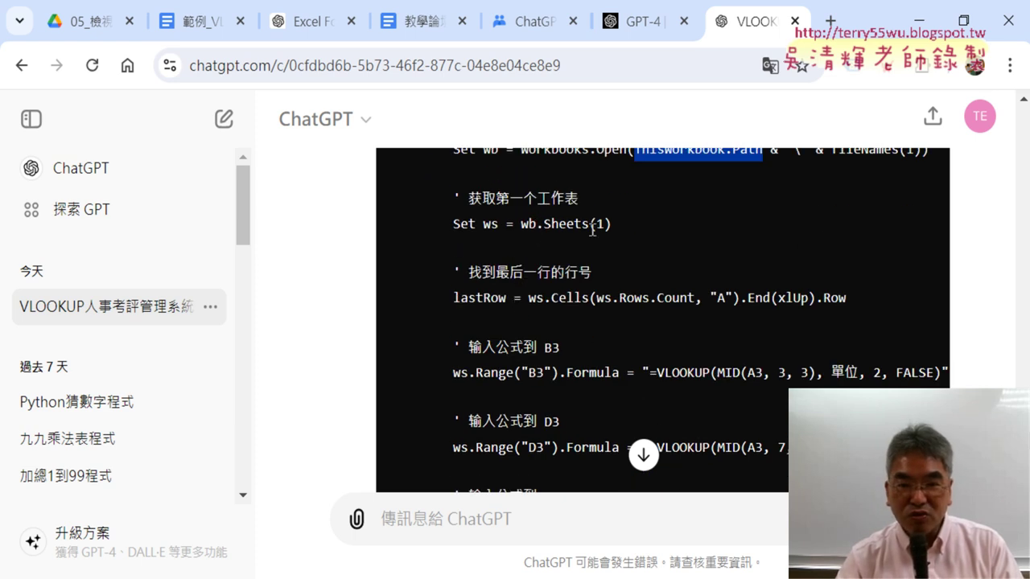
{"action": "left_click_drag", "start_coordinate": [611, 225], "coordinate": [520, 226]}
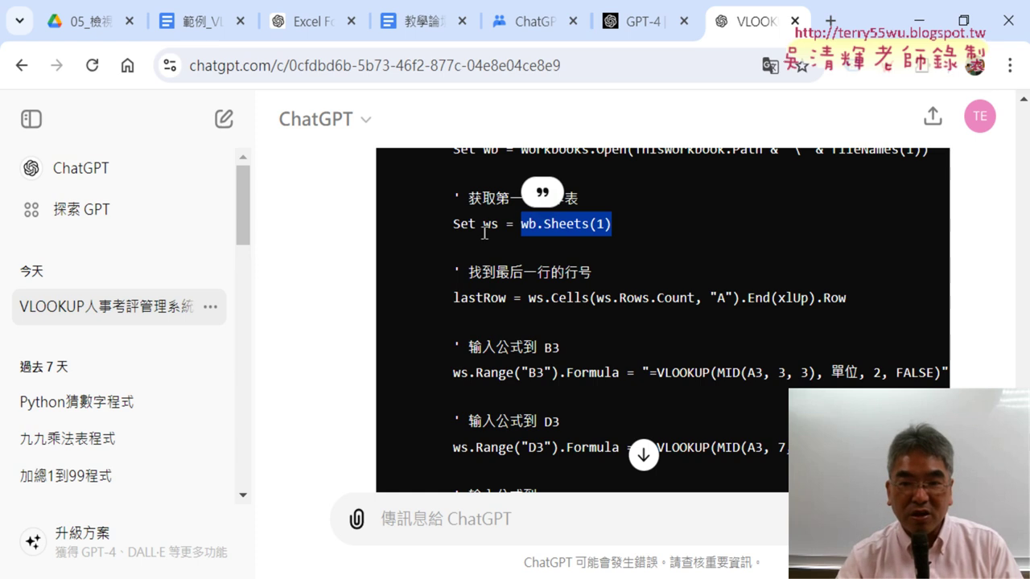
{"action": "scroll", "coordinate": [734, 301], "scroll_direction": "down", "scroll_amount": 2}
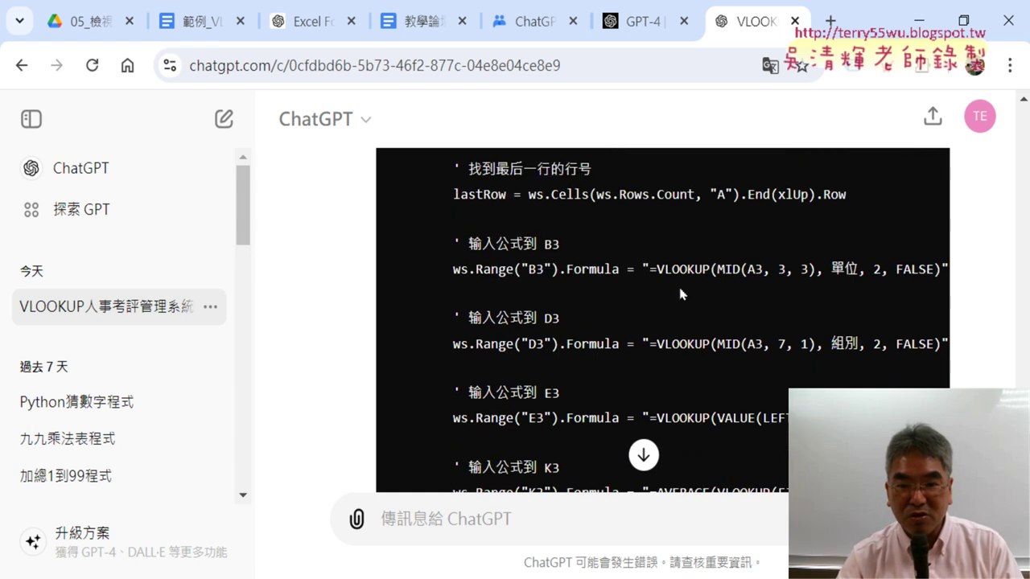
{"action": "scroll", "coordinate": [680, 295], "scroll_direction": "down", "scroll_amount": 5}
{"action": "scroll", "coordinate": [679, 295], "scroll_direction": "down", "scroll_amount": 3}
{"action": "scroll", "coordinate": [680, 295], "scroll_direction": "down", "scroll_amount": 5}
{"action": "scroll", "coordinate": [677, 289], "scroll_direction": "down", "scroll_amount": 3}
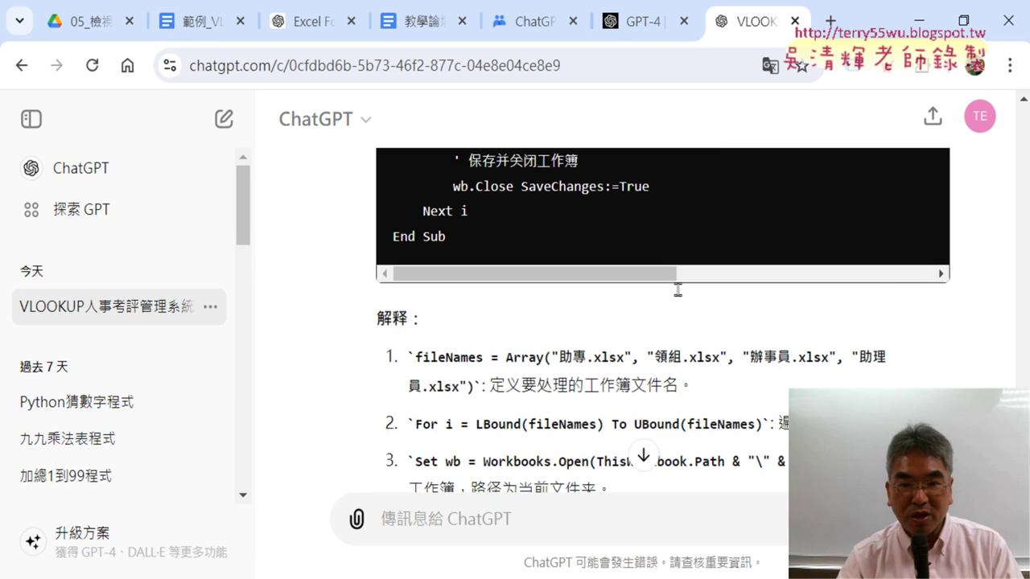
{"action": "scroll", "coordinate": [678, 290], "scroll_direction": "up", "scroll_amount": 1}
{"action": "scroll", "coordinate": [633, 291], "scroll_direction": "up", "scroll_amount": 1}
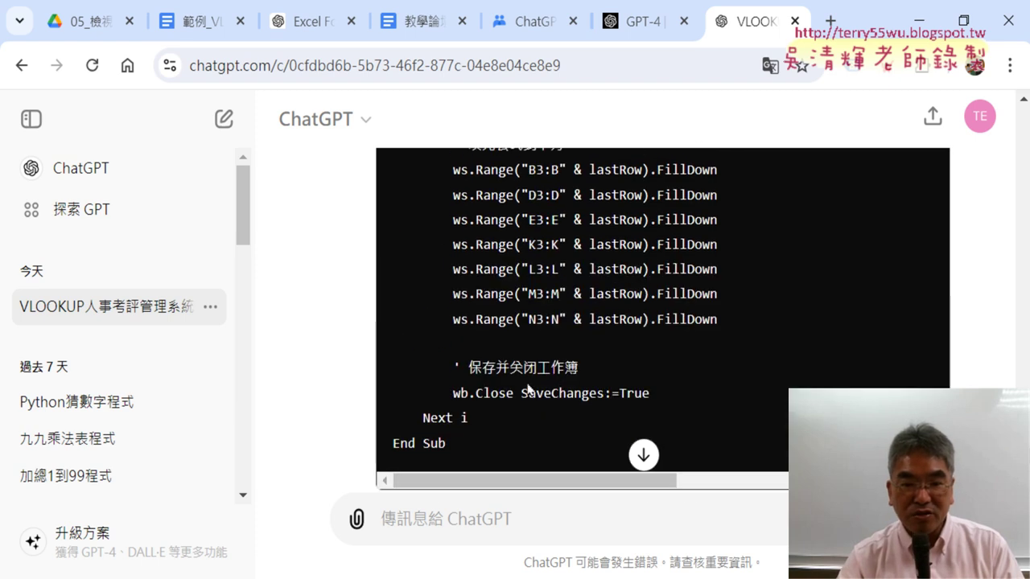
{"action": "left_click_drag", "start_coordinate": [453, 392], "coordinate": [515, 387]}
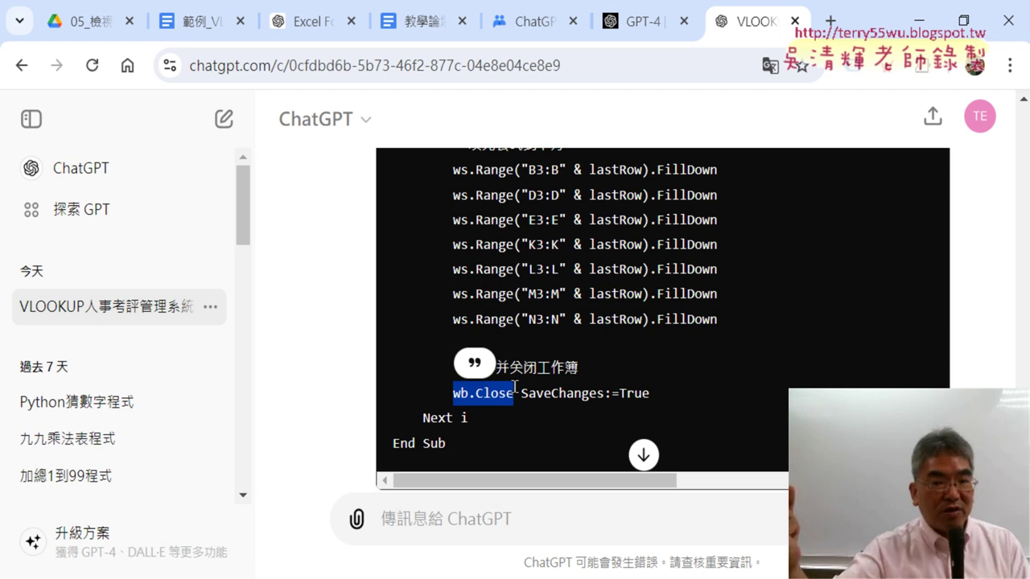
{"action": "left_click", "coordinate": [536, 394]}
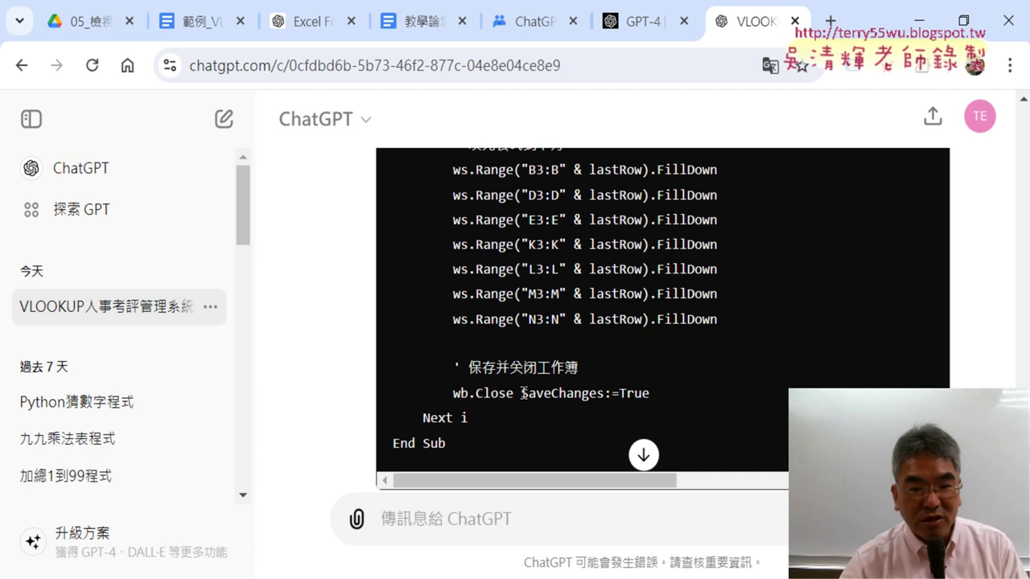
{"action": "left_click_drag", "start_coordinate": [521, 393], "coordinate": [648, 393]}
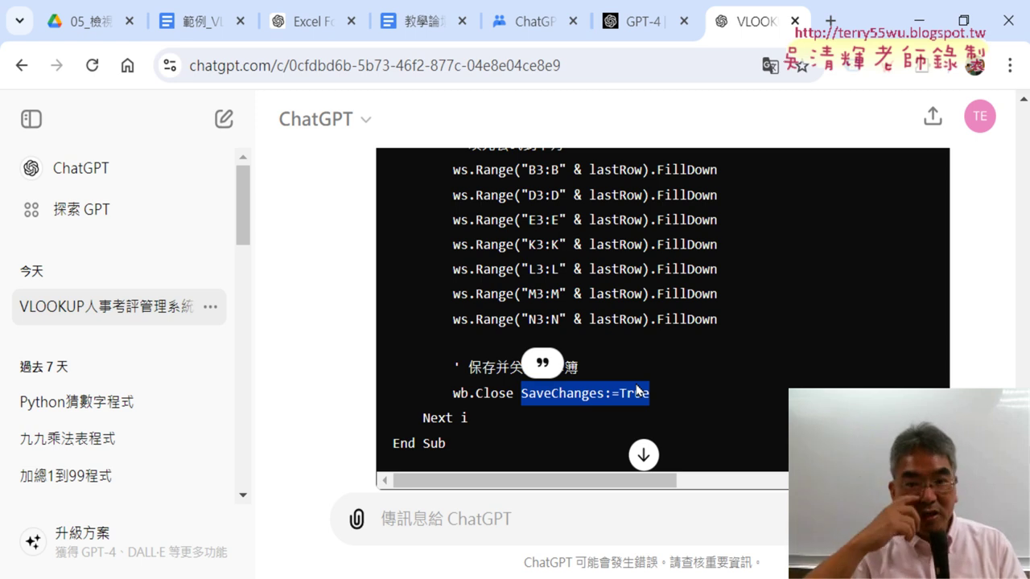
Scroll back up and highlight the request listing the four workbook names.
{"action": "scroll", "coordinate": [651, 376], "scroll_direction": "up", "scroll_amount": 2}
{"action": "scroll", "coordinate": [653, 370], "scroll_direction": "up", "scroll_amount": 3}
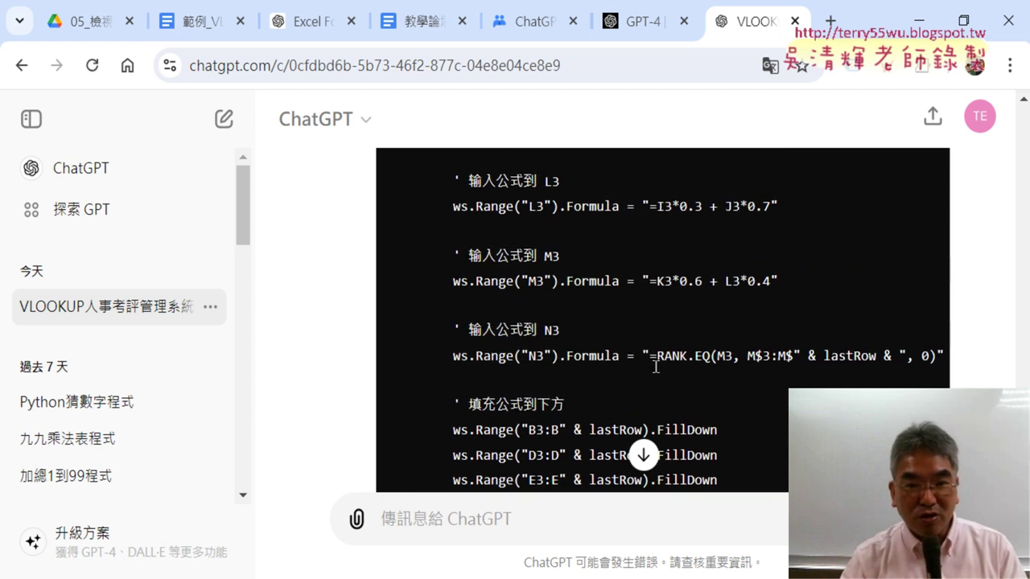
{"action": "scroll", "coordinate": [656, 362], "scroll_direction": "up", "scroll_amount": 1}
{"action": "scroll", "coordinate": [658, 358], "scroll_direction": "up", "scroll_amount": 2}
{"action": "scroll", "coordinate": [657, 354], "scroll_direction": "up", "scroll_amount": 2}
{"action": "scroll", "coordinate": [658, 354], "scroll_direction": "up", "scroll_amount": 2}
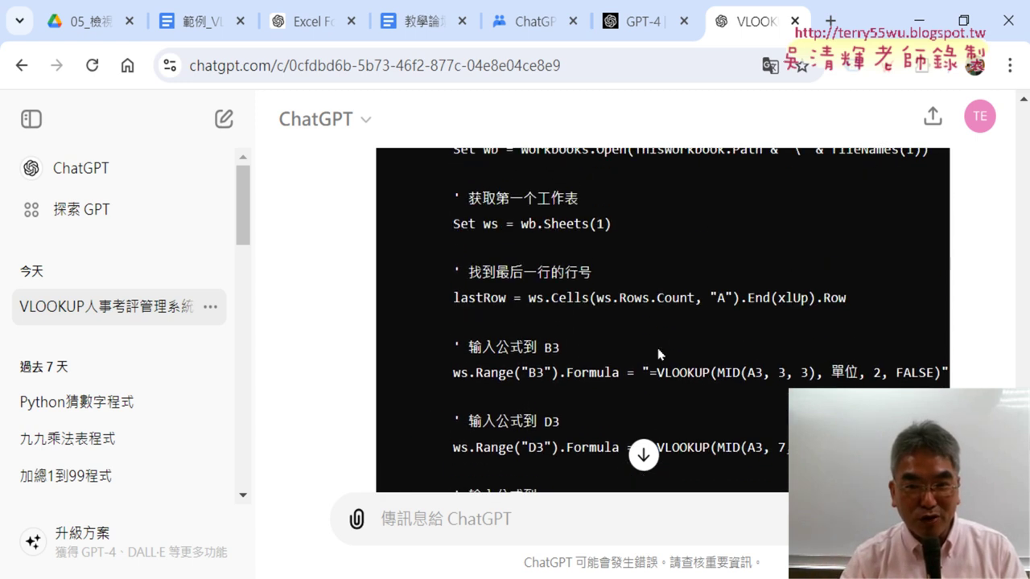
{"action": "scroll", "coordinate": [657, 354], "scroll_direction": "up", "scroll_amount": 3}
{"action": "scroll", "coordinate": [658, 354], "scroll_direction": "up", "scroll_amount": 2}
{"action": "scroll", "coordinate": [657, 354], "scroll_direction": "up", "scroll_amount": 2}
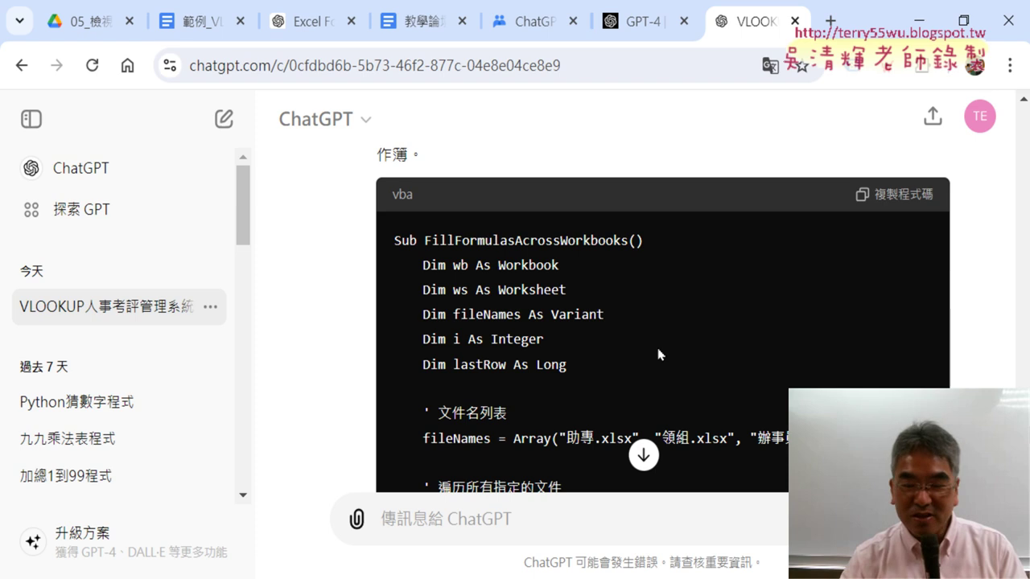
{"action": "scroll", "coordinate": [658, 354], "scroll_direction": "up", "scroll_amount": 2}
{"action": "scroll", "coordinate": [659, 352], "scroll_direction": "up", "scroll_amount": 2}
{"action": "scroll", "coordinate": [660, 352], "scroll_direction": "up", "scroll_amount": 2}
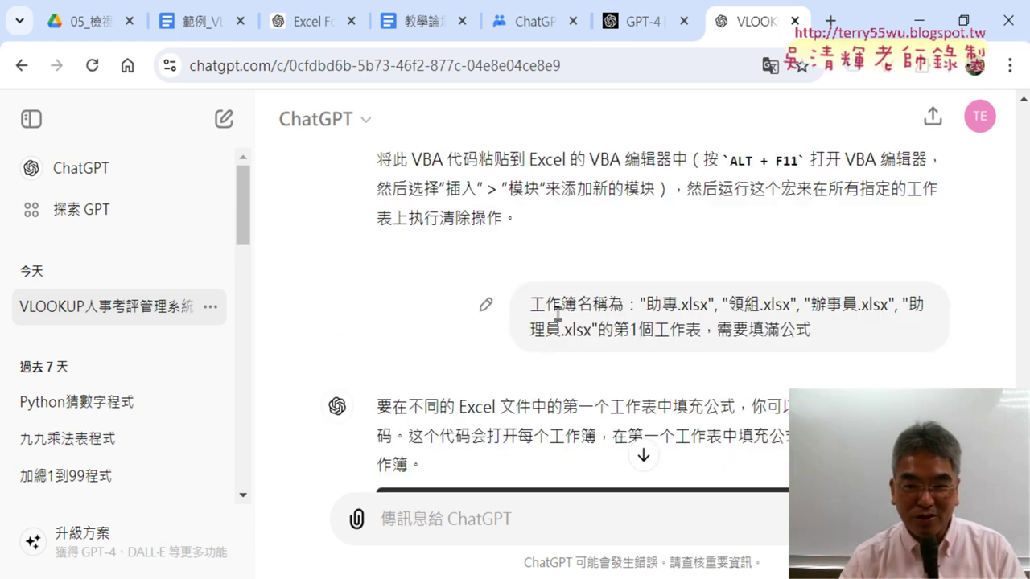
{"action": "left_click_drag", "start_coordinate": [538, 305], "coordinate": [733, 361]}
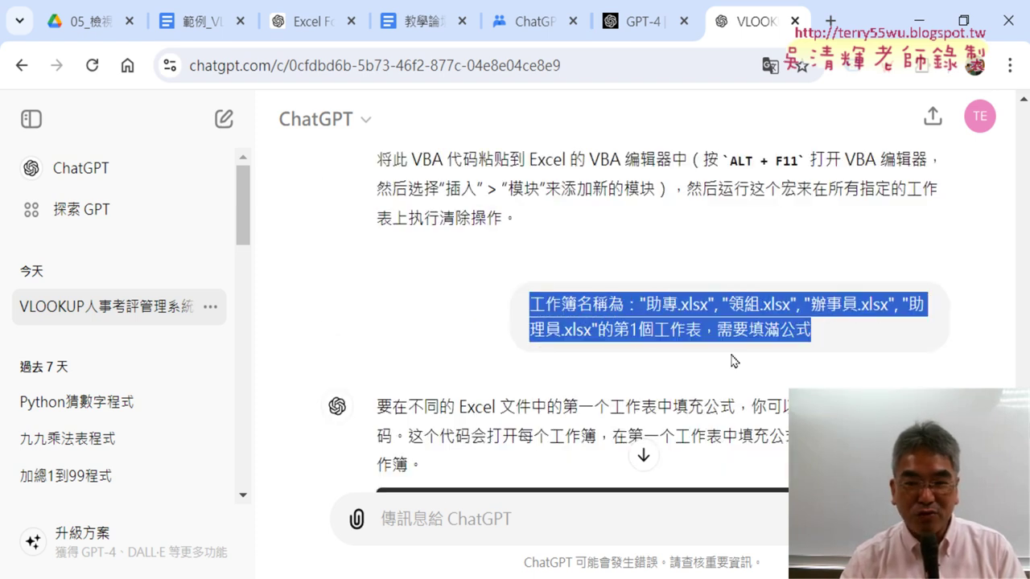
Mark ThisWorkbook.Path in the macro code and bring the workbook folder forward.
{"action": "scroll", "coordinate": [697, 350], "scroll_direction": "down", "scroll_amount": 3}
{"action": "scroll", "coordinate": [698, 349], "scroll_direction": "down", "scroll_amount": 3}
{"action": "scroll", "coordinate": [697, 349], "scroll_direction": "down", "scroll_amount": 2}
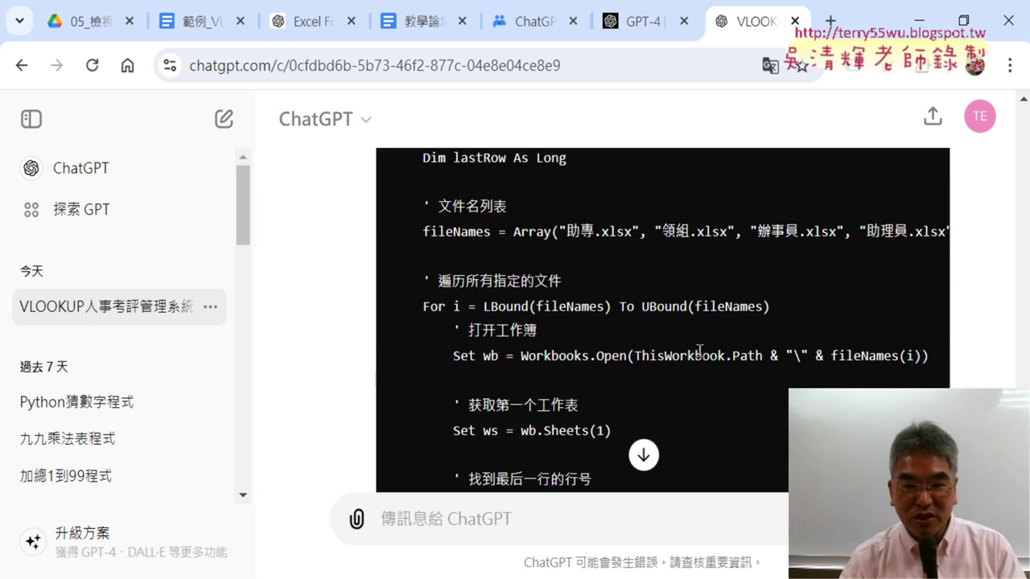
{"action": "left_click_drag", "start_coordinate": [637, 354], "coordinate": [717, 357]}
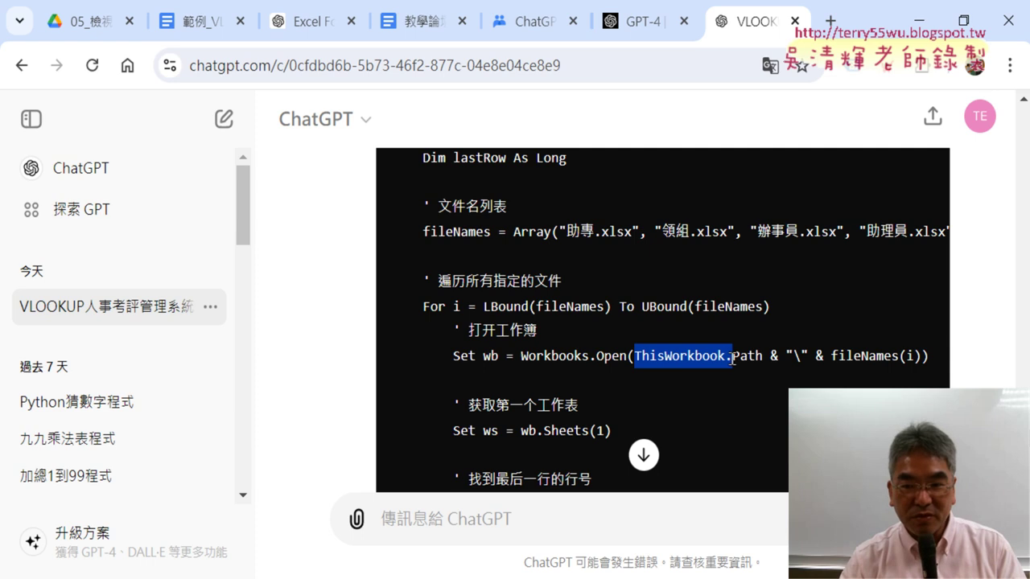
{"action": "left_click_drag", "start_coordinate": [731, 359], "coordinate": [761, 355]}
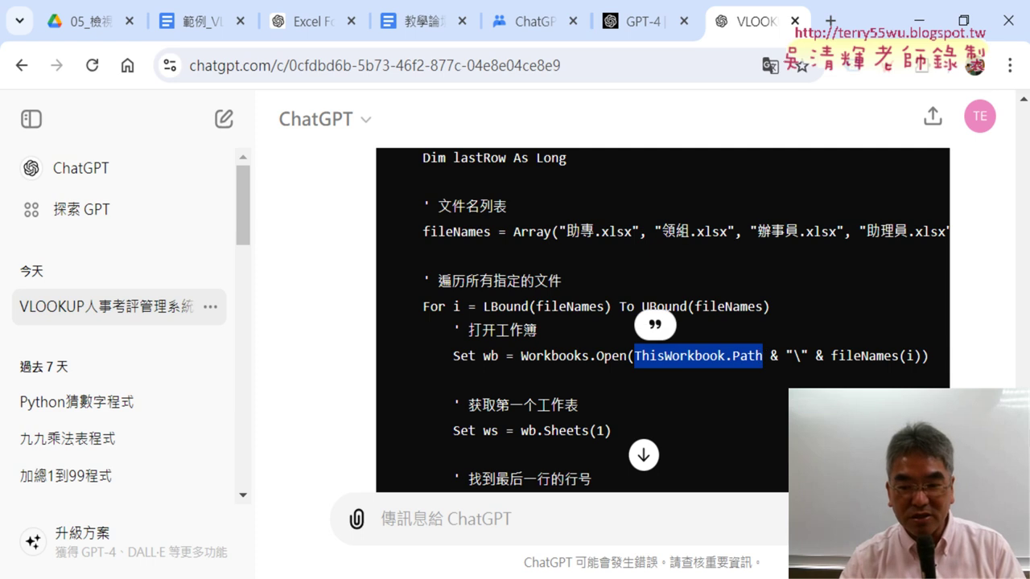
{"action": "key", "text": "alt+Tab"}
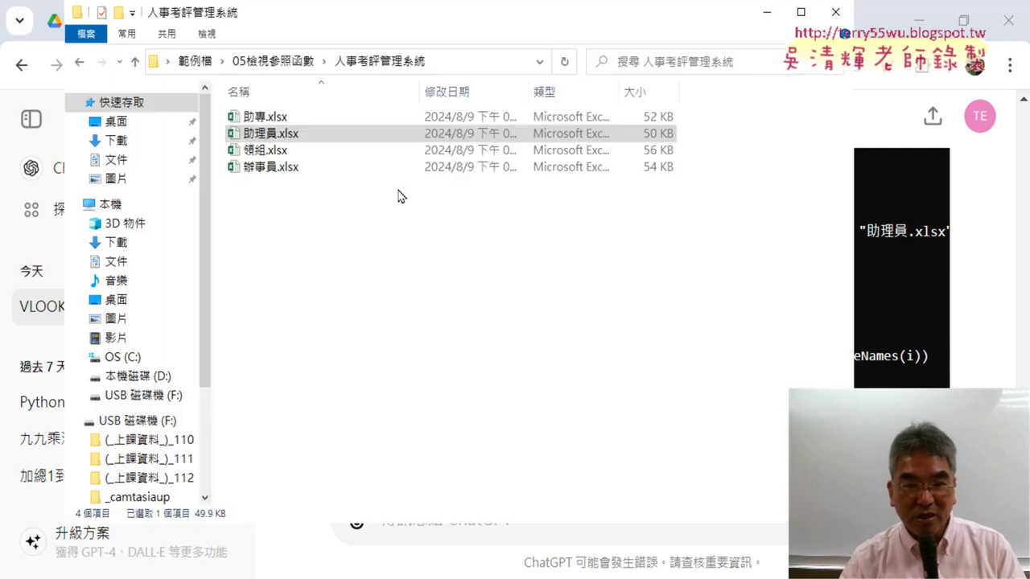
Show the folder's full path, return to the ChatGPT macro, and start the full-screen broadcast.
{"action": "left_click", "coordinate": [453, 62]}
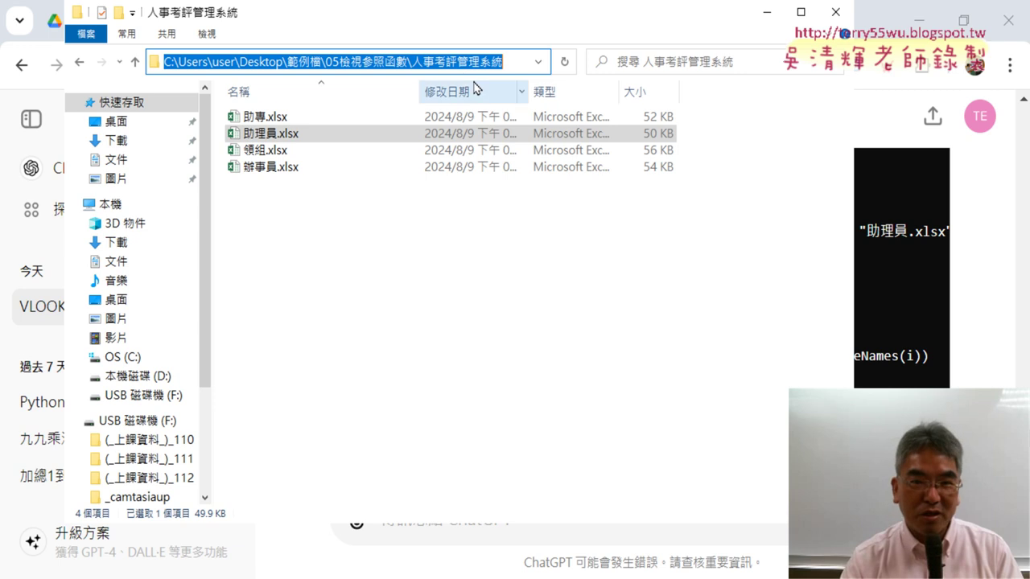
{"action": "left_click", "coordinate": [974, 345]}
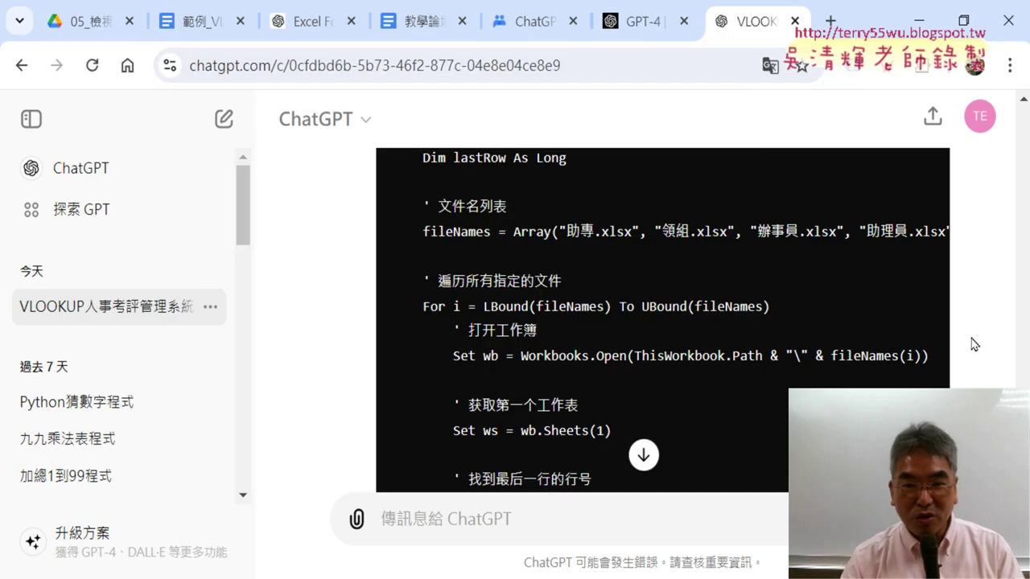
{"action": "mouse_move", "coordinate": [488, 7]}
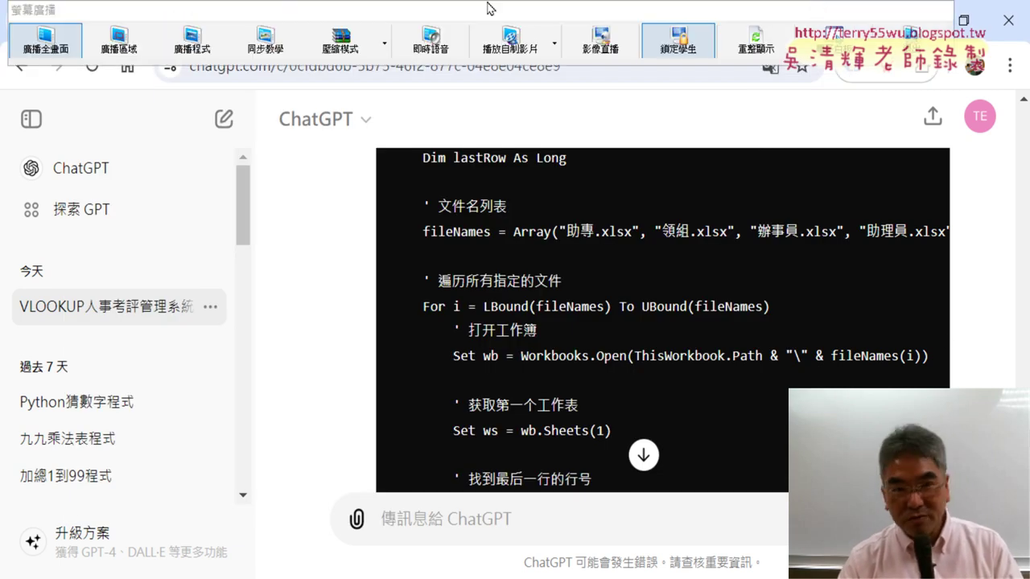
{"action": "left_click", "coordinate": [69, 46]}
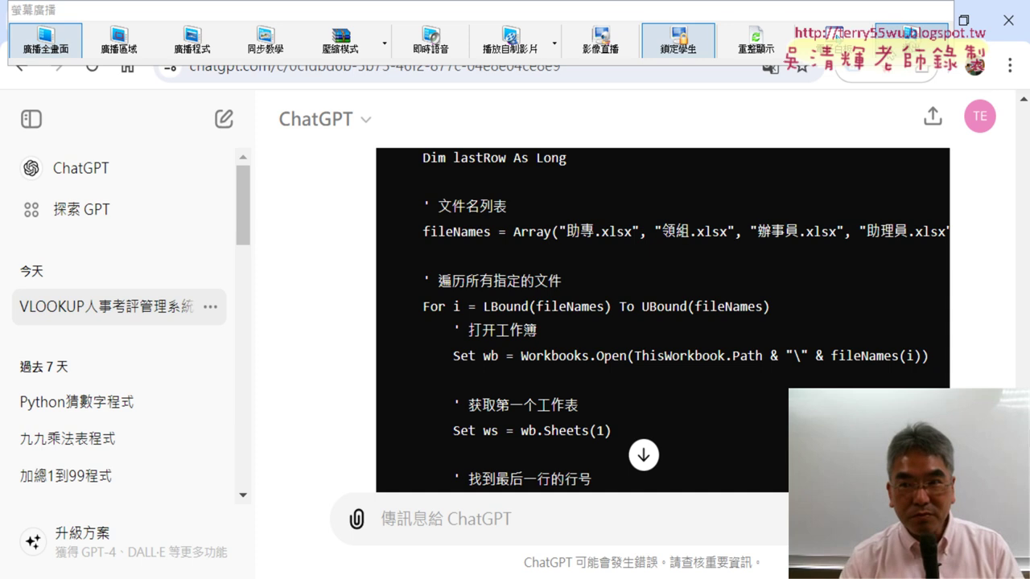